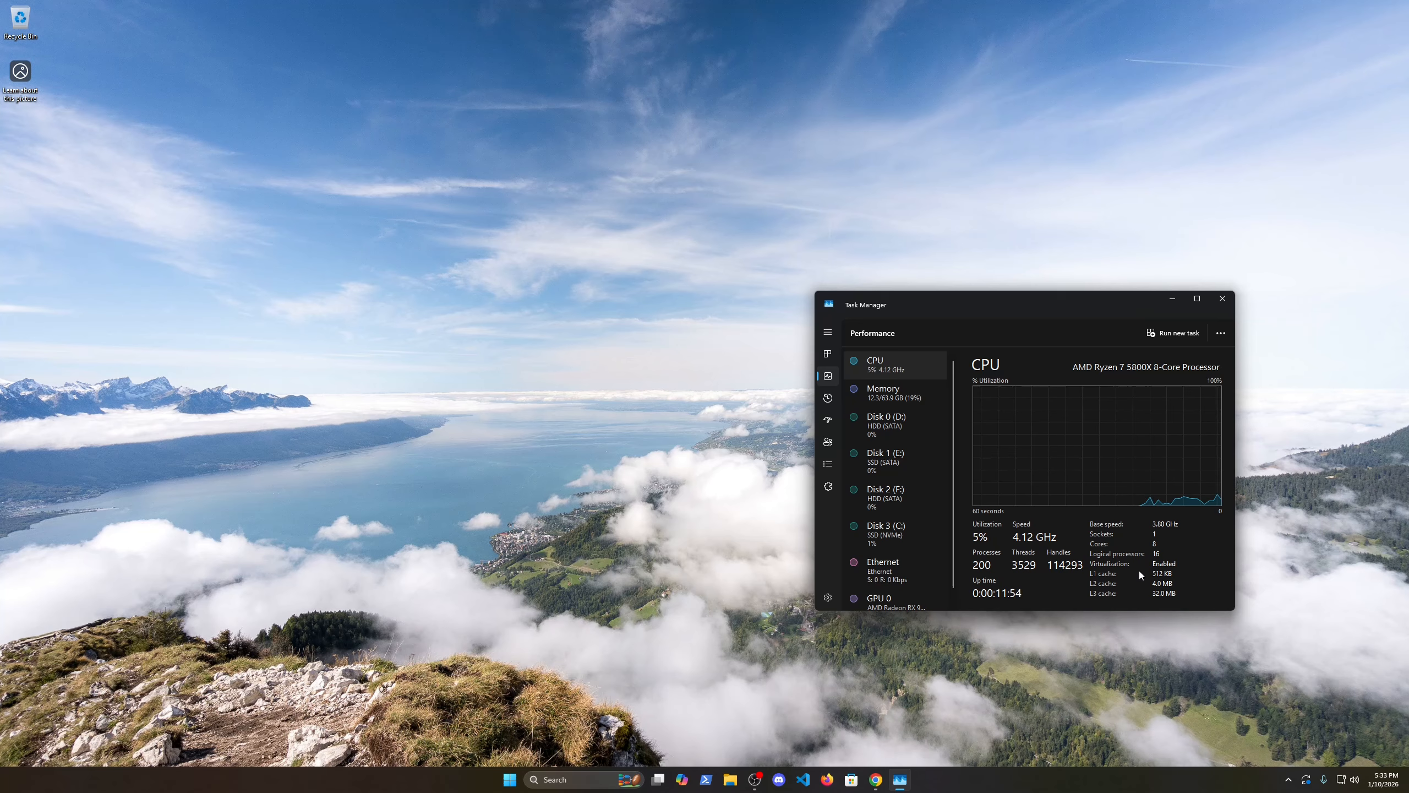
# - Close Task Manager, switch to Chrome and search for "virtualbox downloads" in the first tab
pyautogui.click(1224, 301)
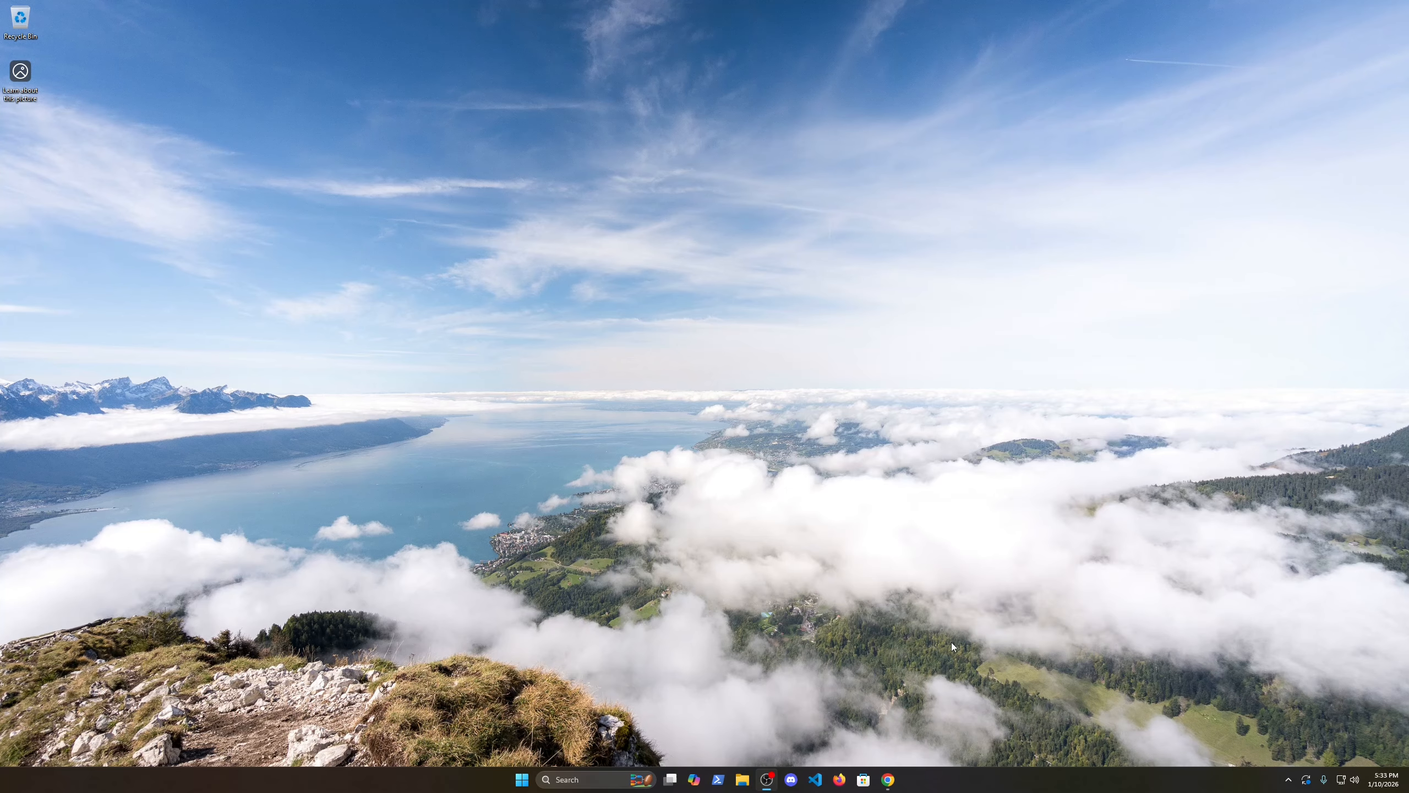
pyautogui.click(889, 779)
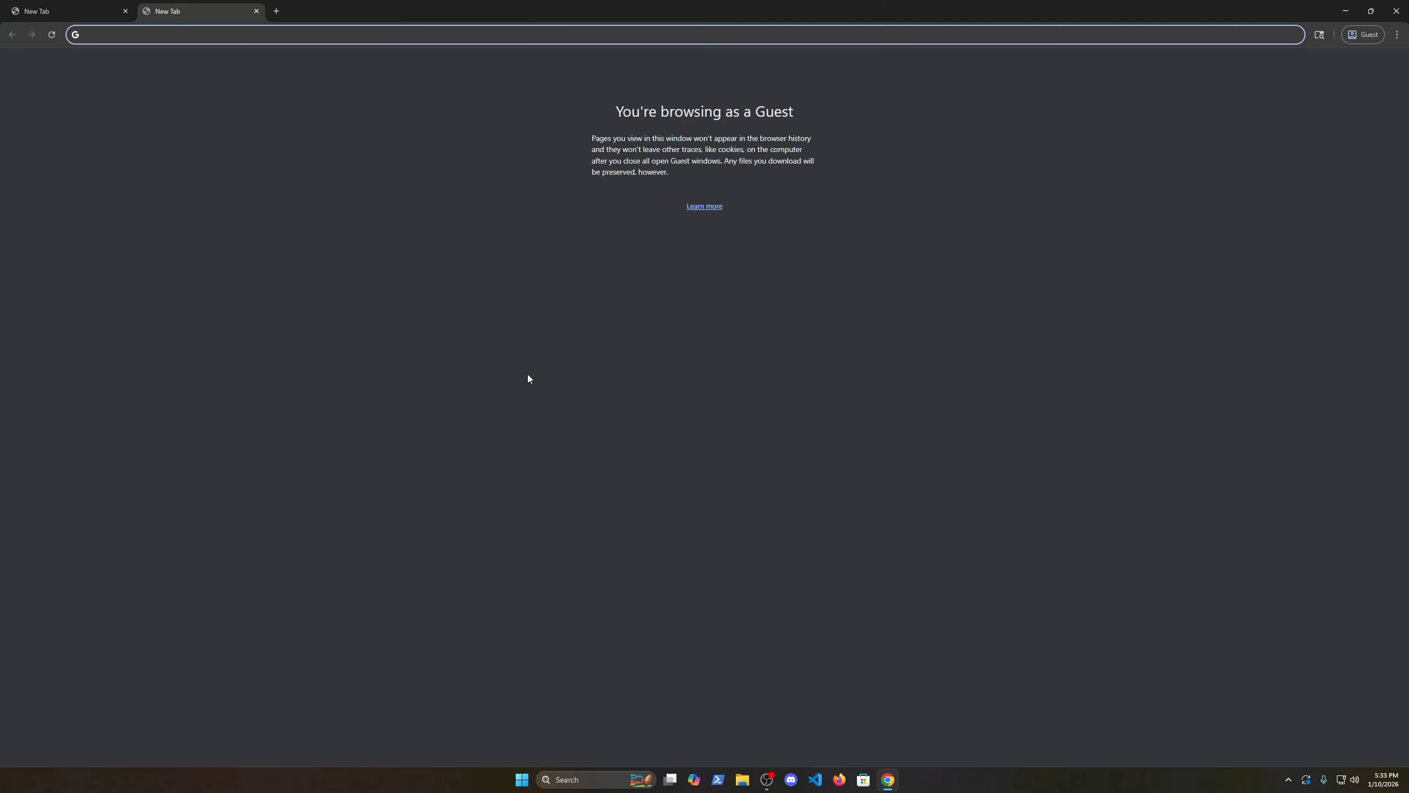
pyautogui.click(94, 10)
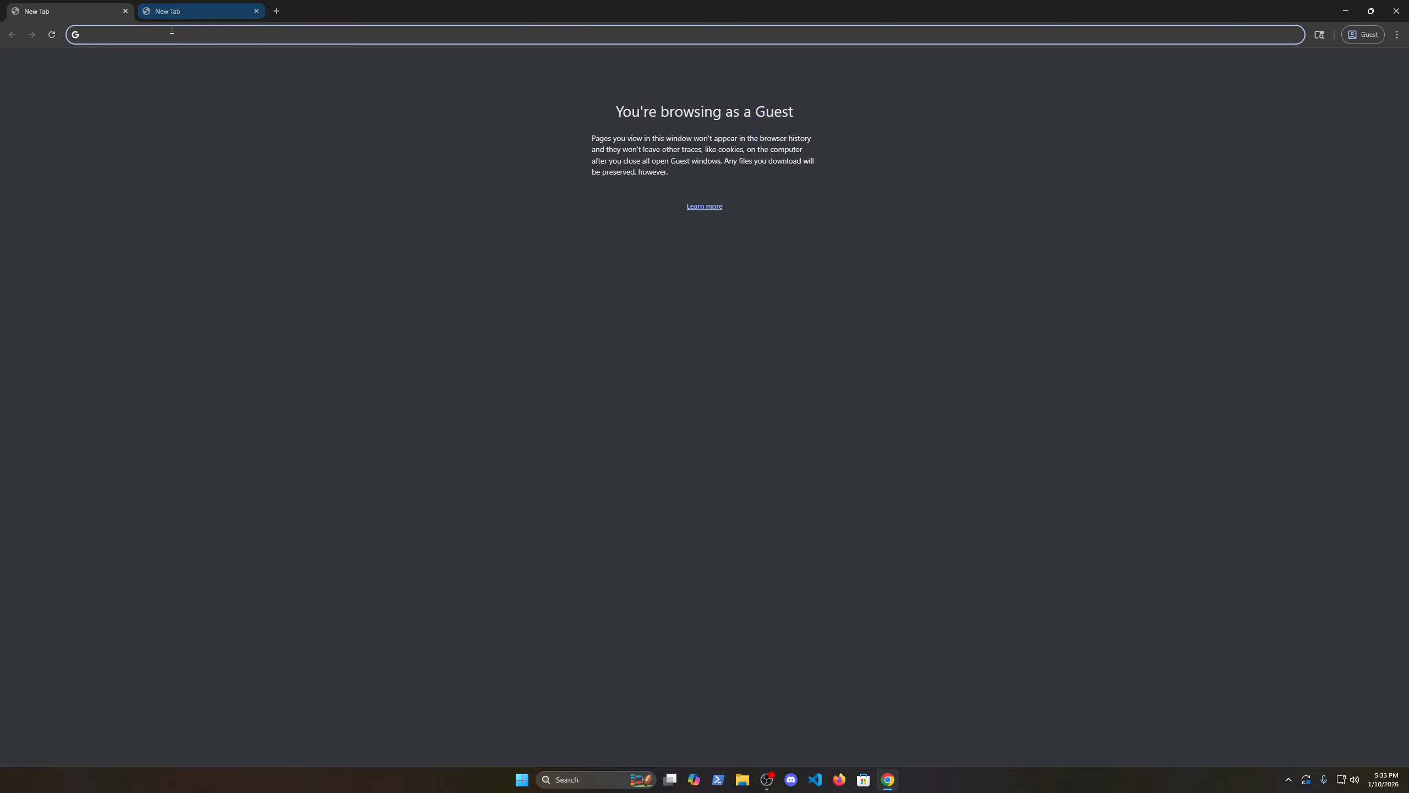
pyautogui.write('vi')
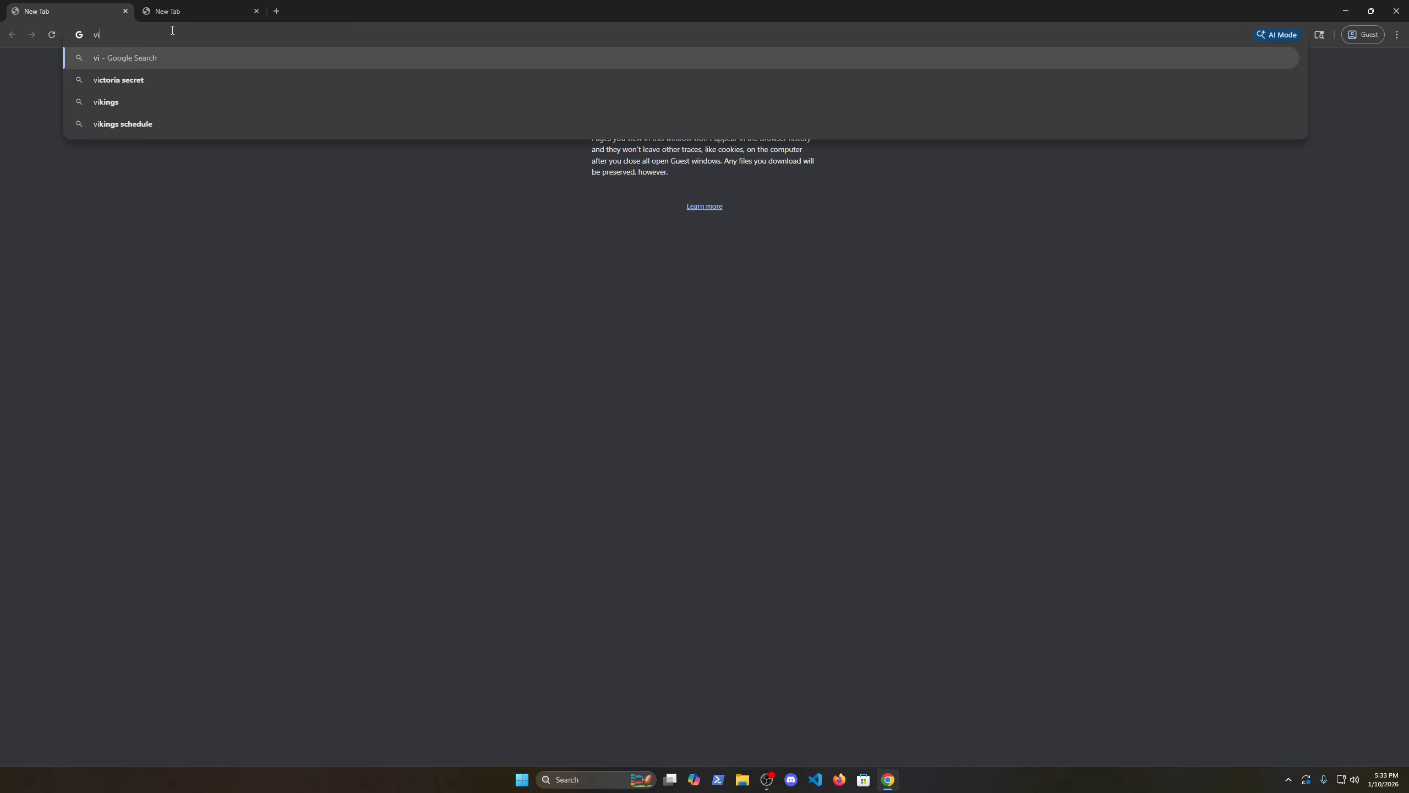
pyautogui.write('rtualbox downl')
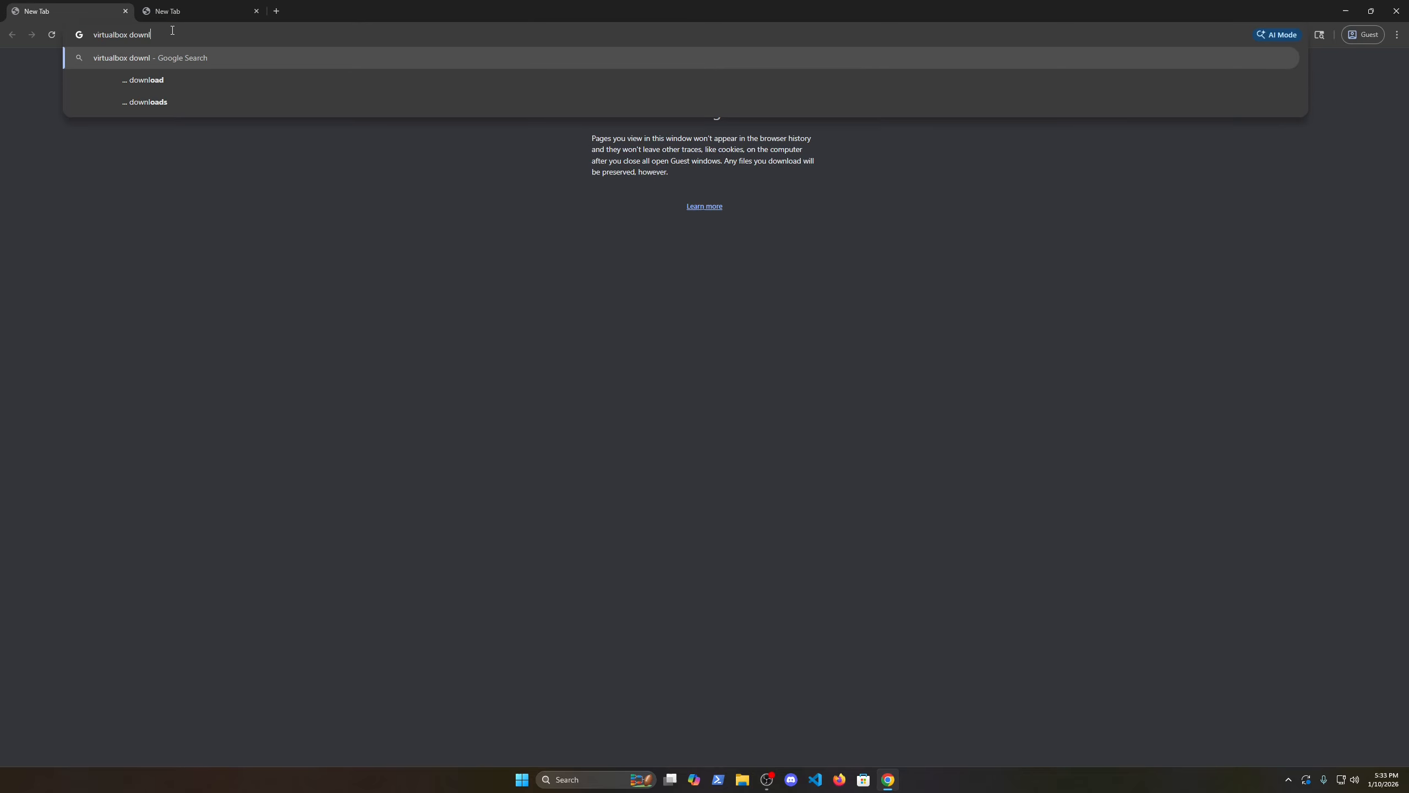
pyautogui.write('oads')
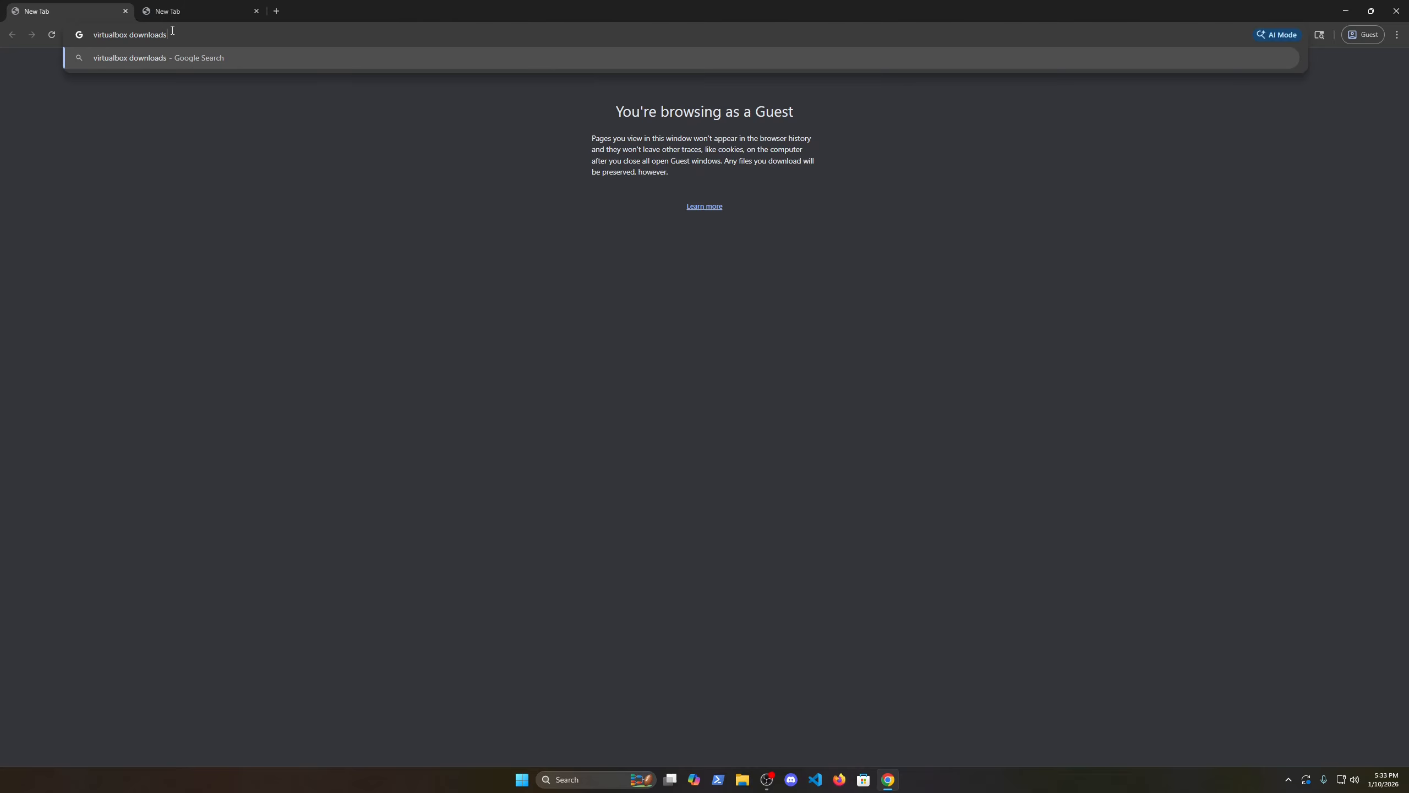
pyautogui.press('Return')
# - Search for "kali linux" in the second browser tab
pyautogui.click(176, 19)
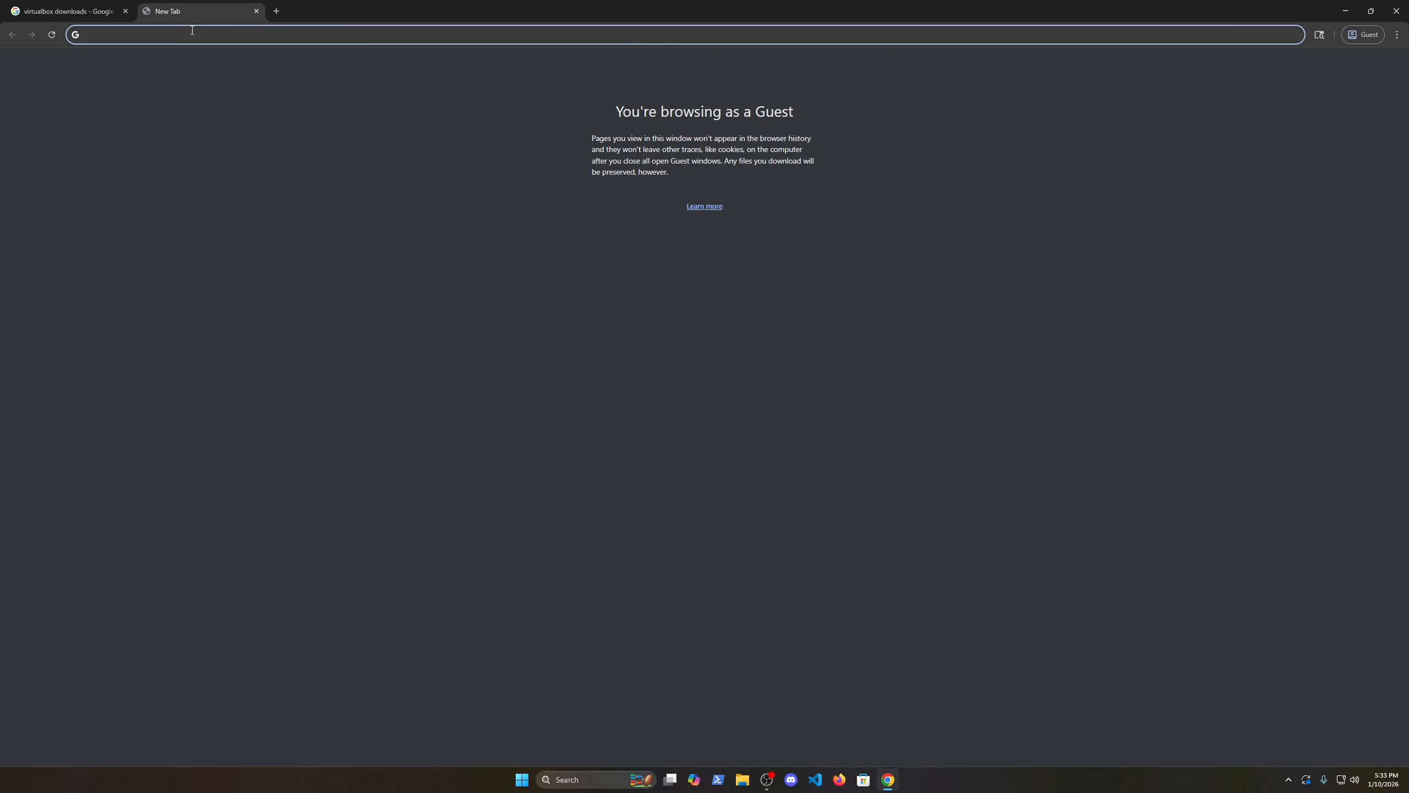
pyautogui.write('kali linux')
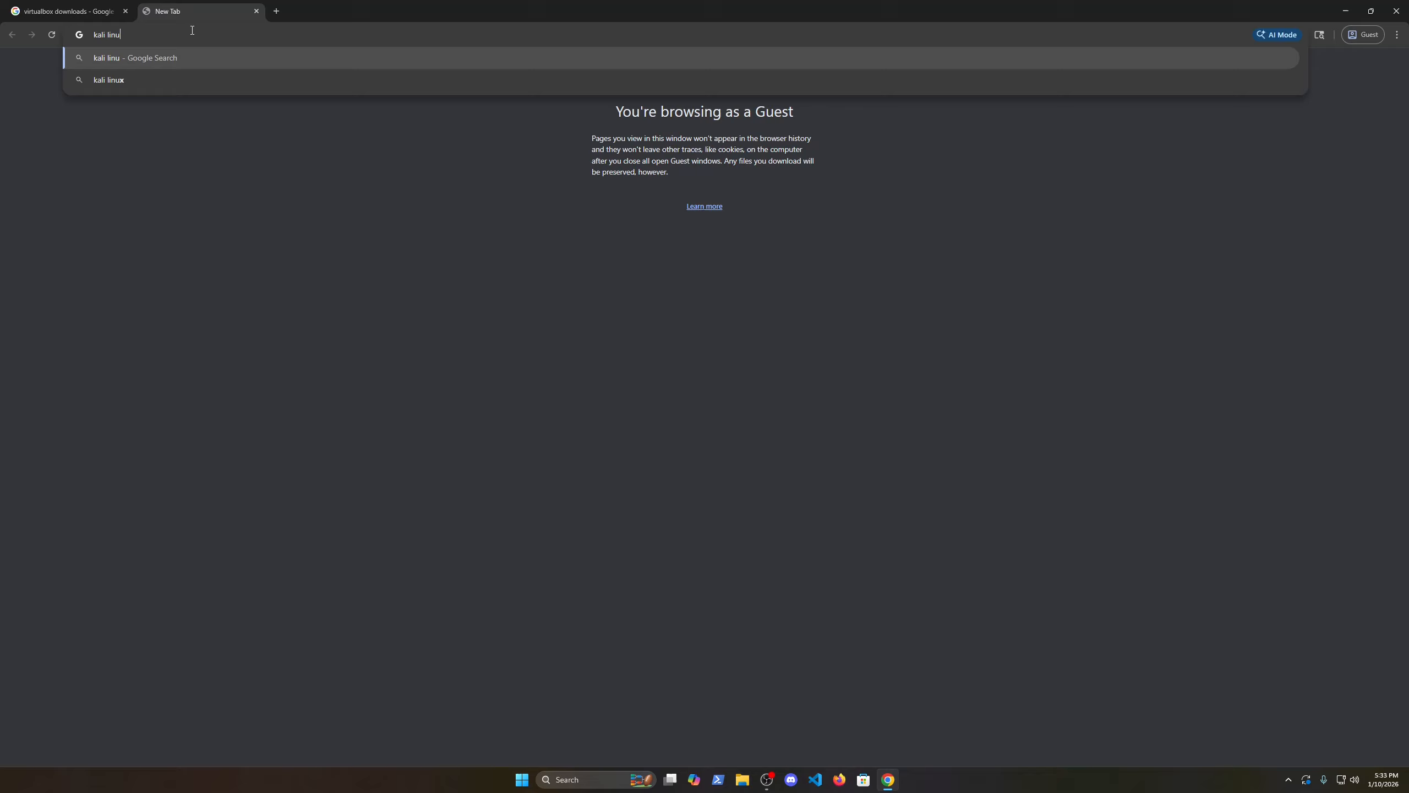
pyautogui.press('Return')
# - Download the VirtualBox 7.2.4 package for Windows hosts from the official VirtualBox site into the Downloads folder
pyautogui.click(67, 11)
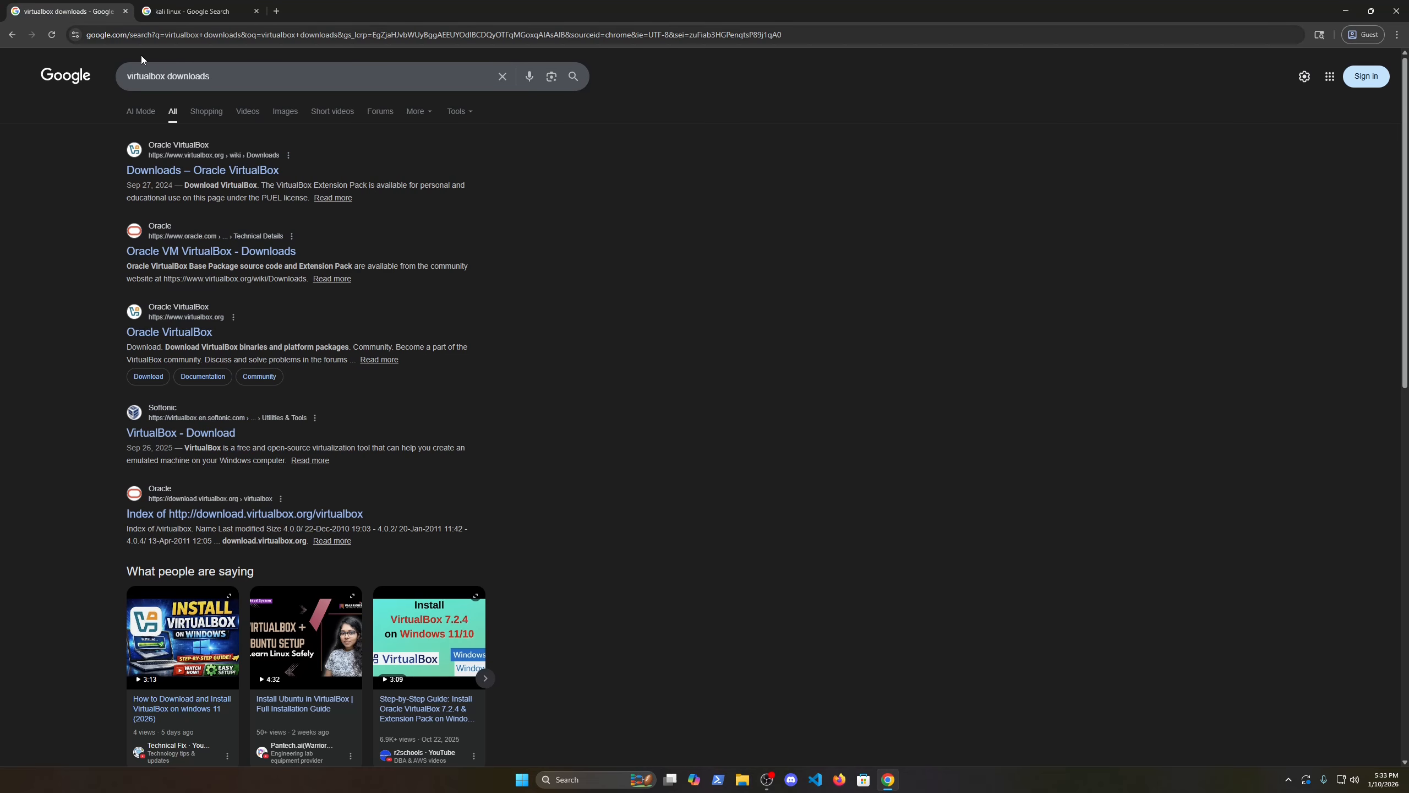
pyautogui.click(237, 177)
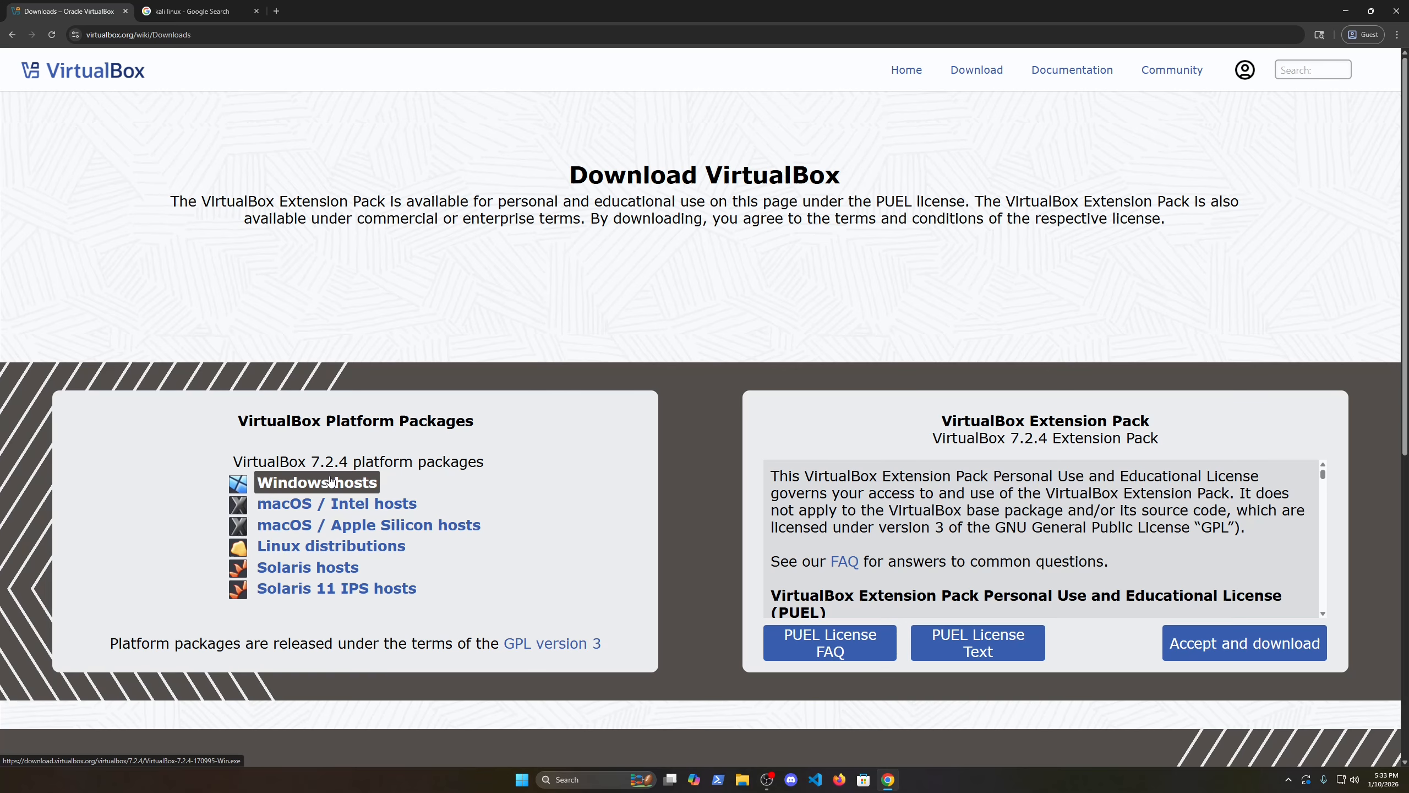
pyautogui.click(331, 482)
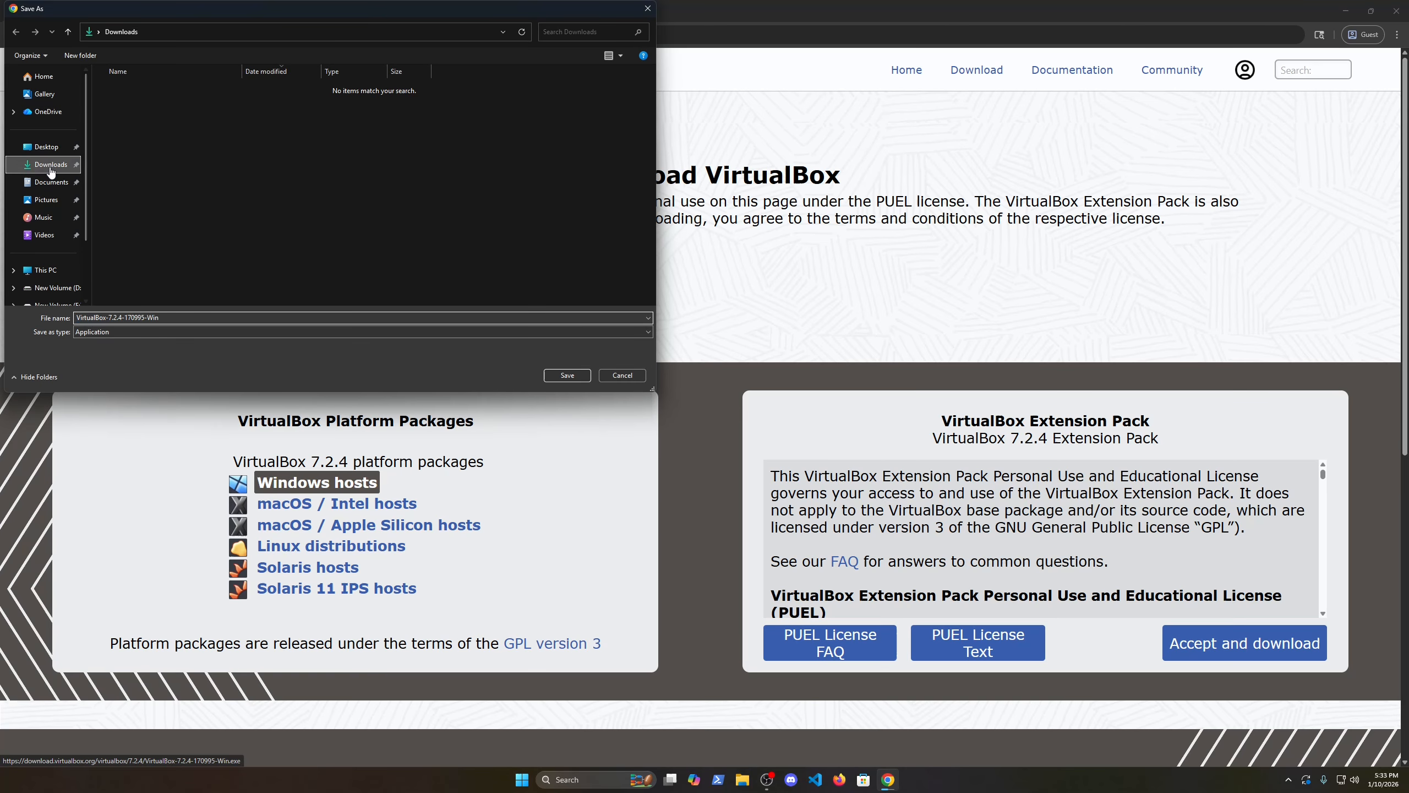
pyautogui.click(568, 376)
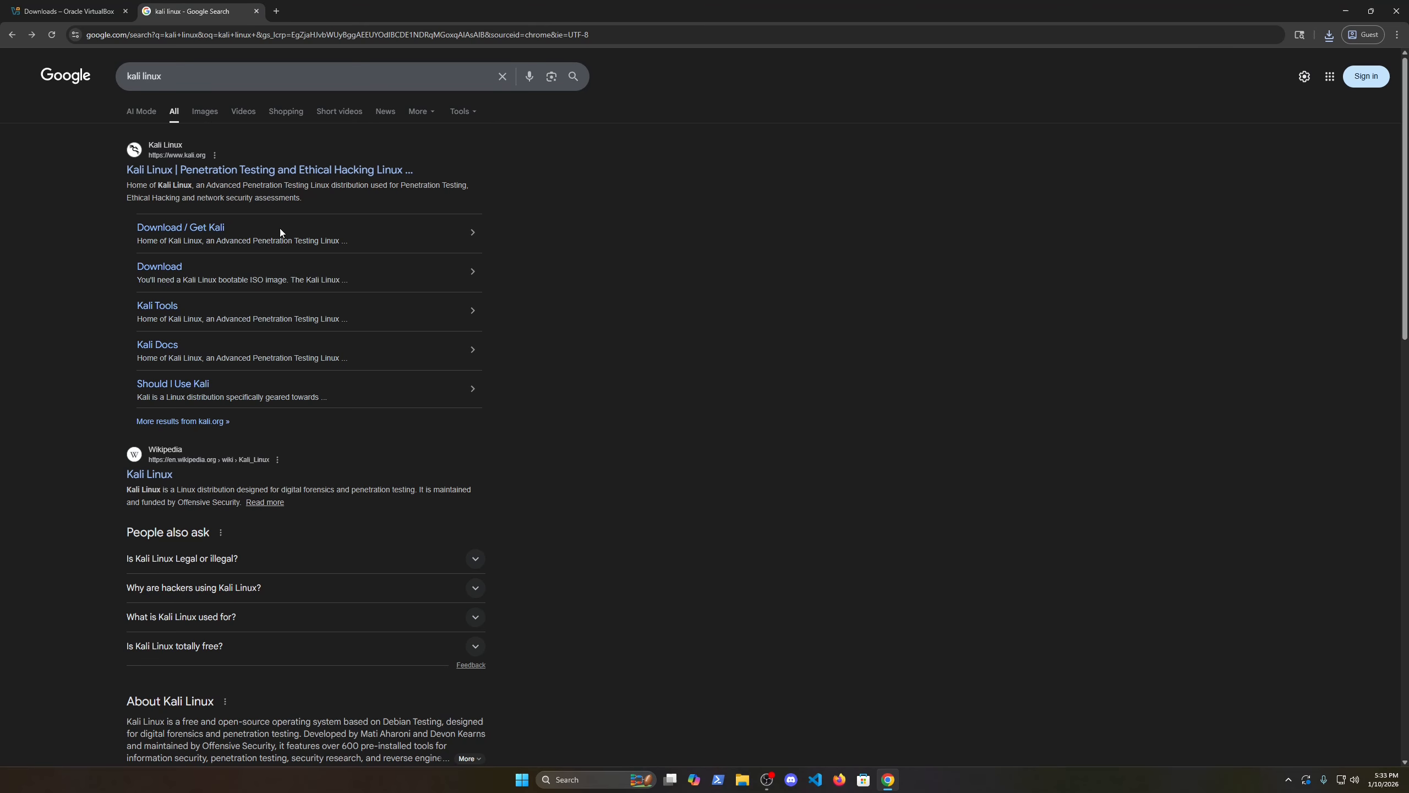
# - Download the recommended x86_64 Kali Linux 2025.4 installer image from kali.org into the Downloads folder
pyautogui.click(310, 174)
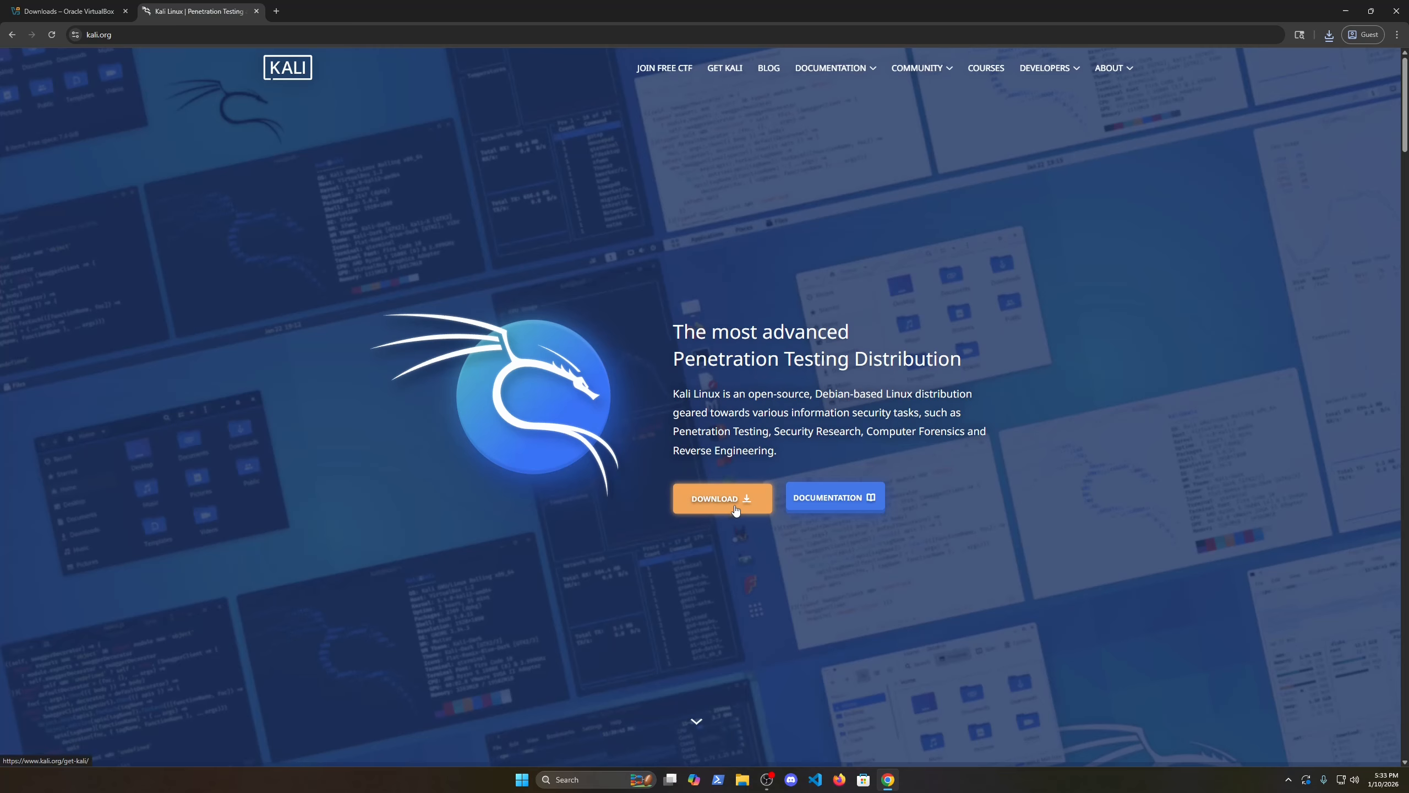
pyautogui.click(735, 510)
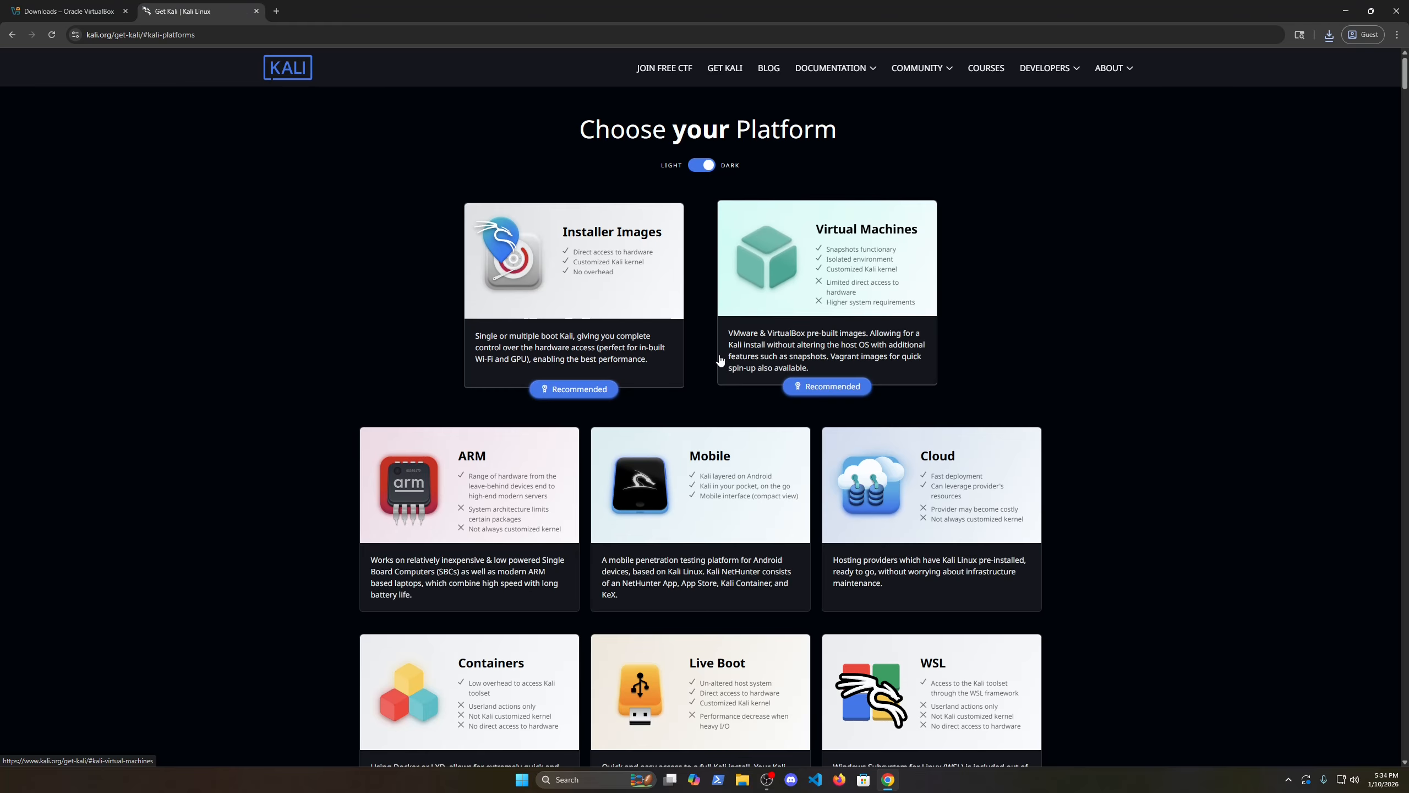
pyautogui.click(637, 292)
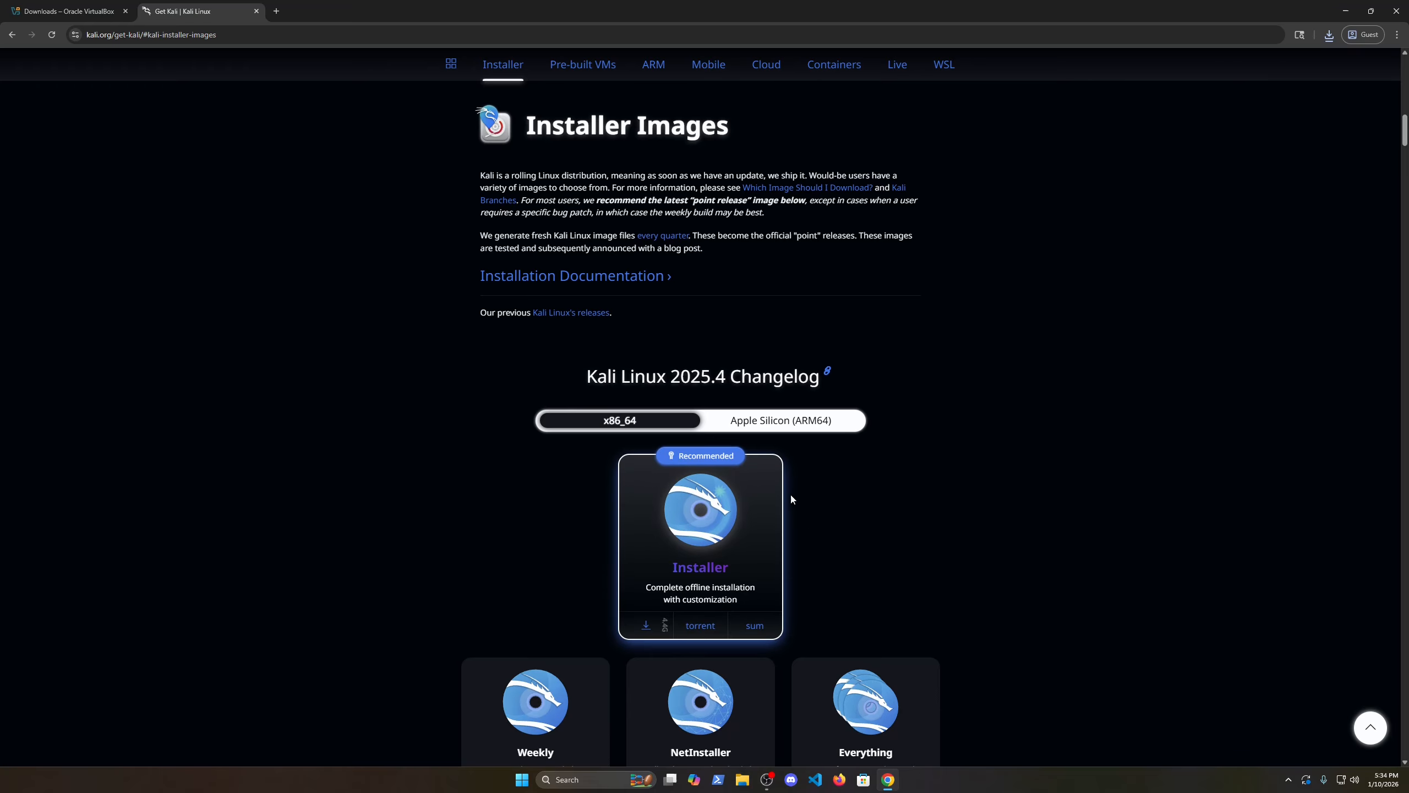
pyautogui.click(646, 624)
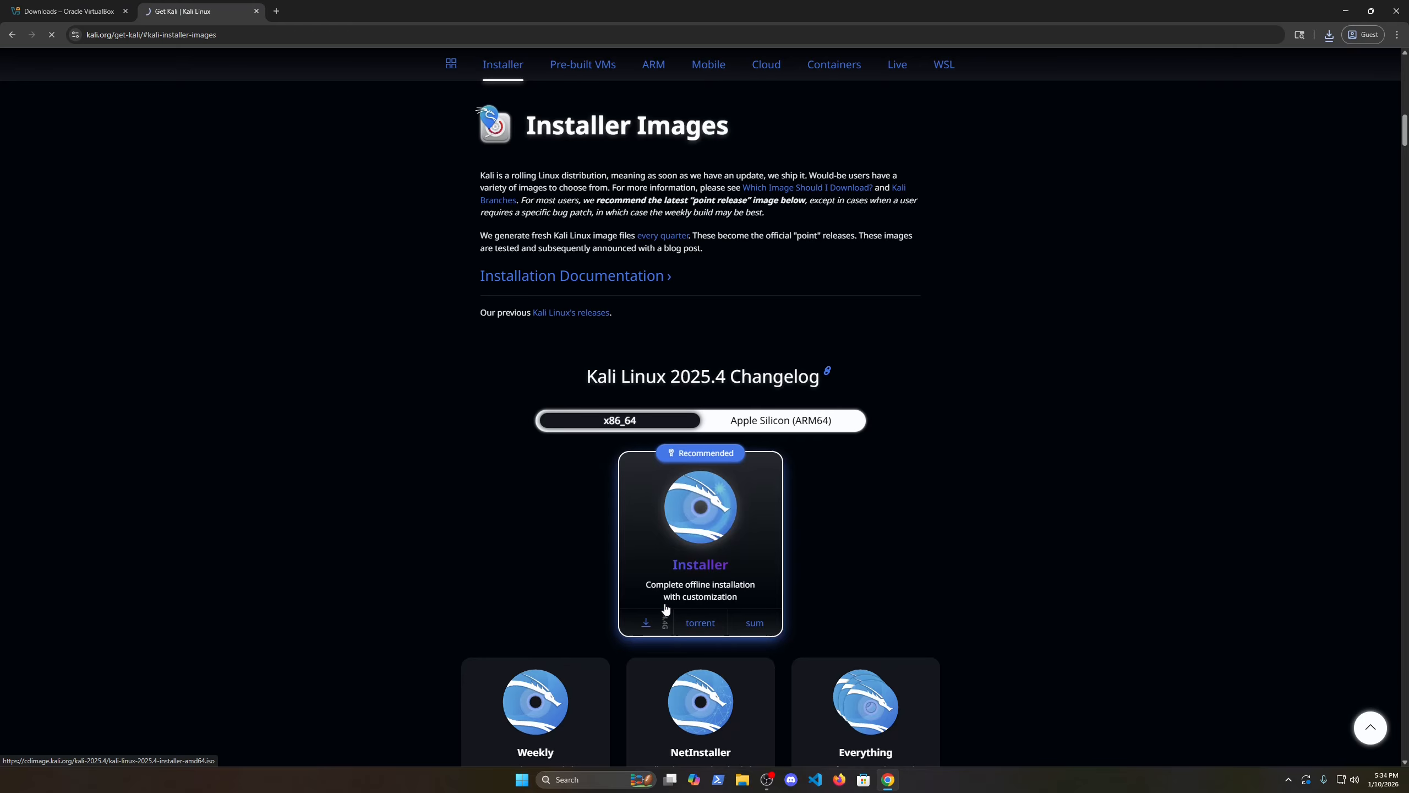
pyautogui.click(52, 167)
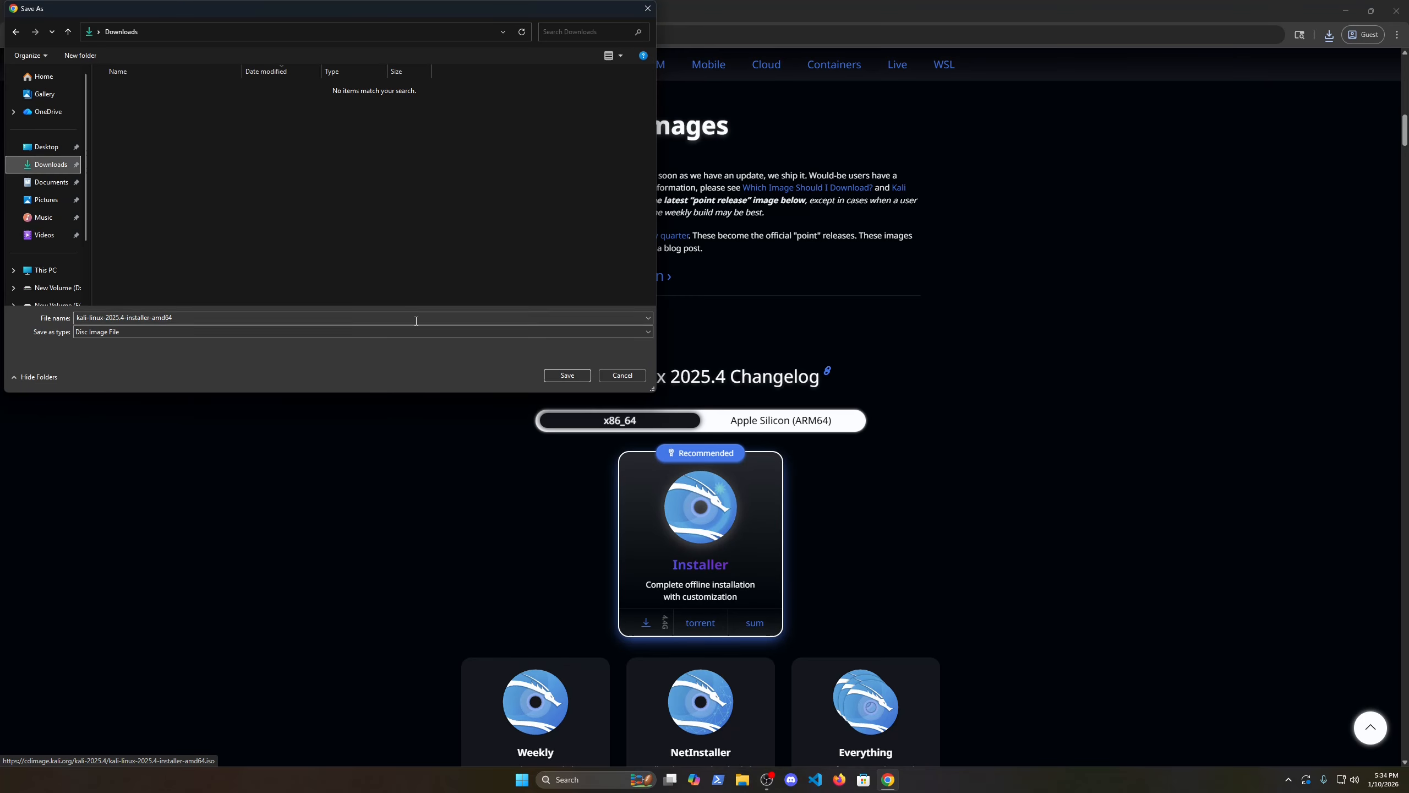
pyautogui.click(567, 376)
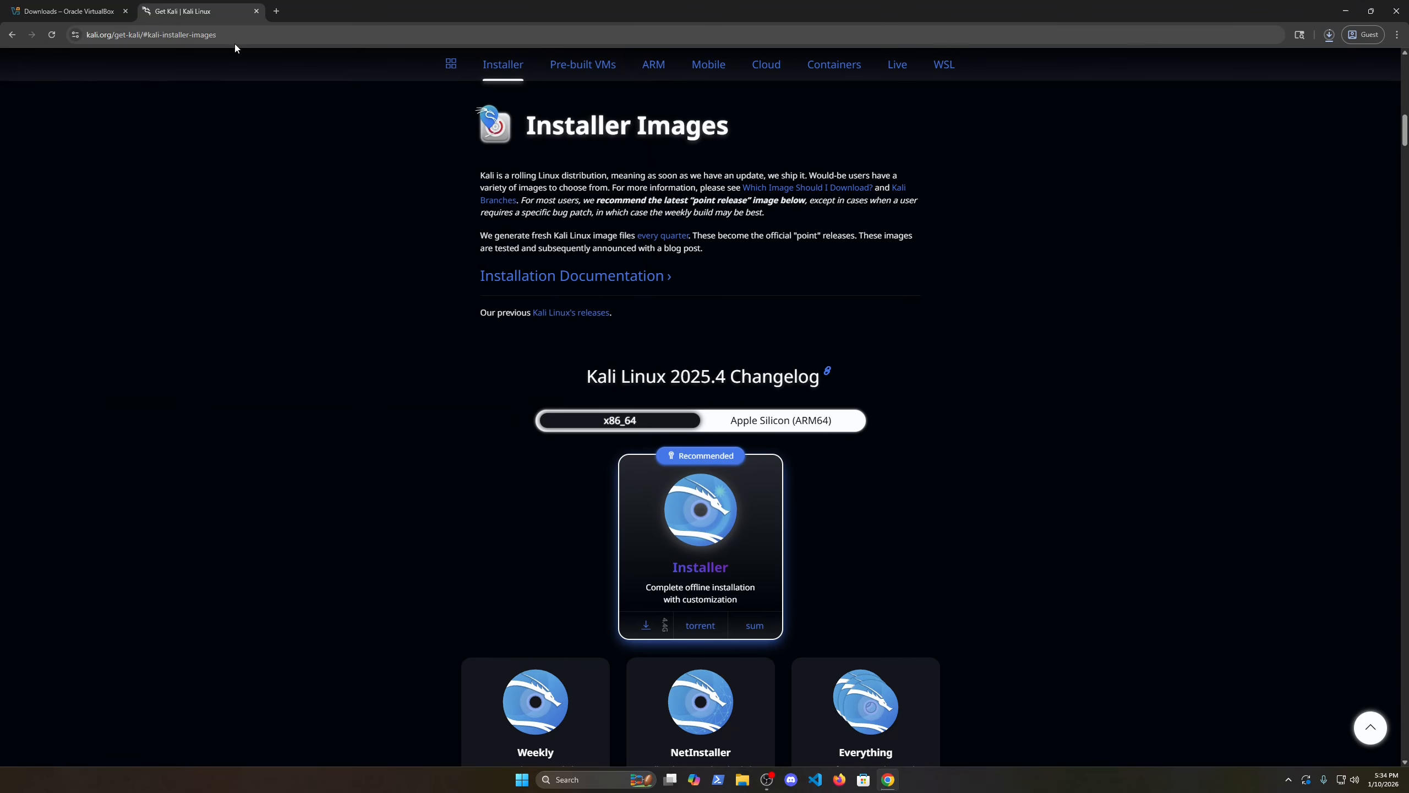
# - Locate the downloaded VirtualBox-7.2.4-170995-Win.exe in its folder and launch the installer
pyautogui.click(80, 14)
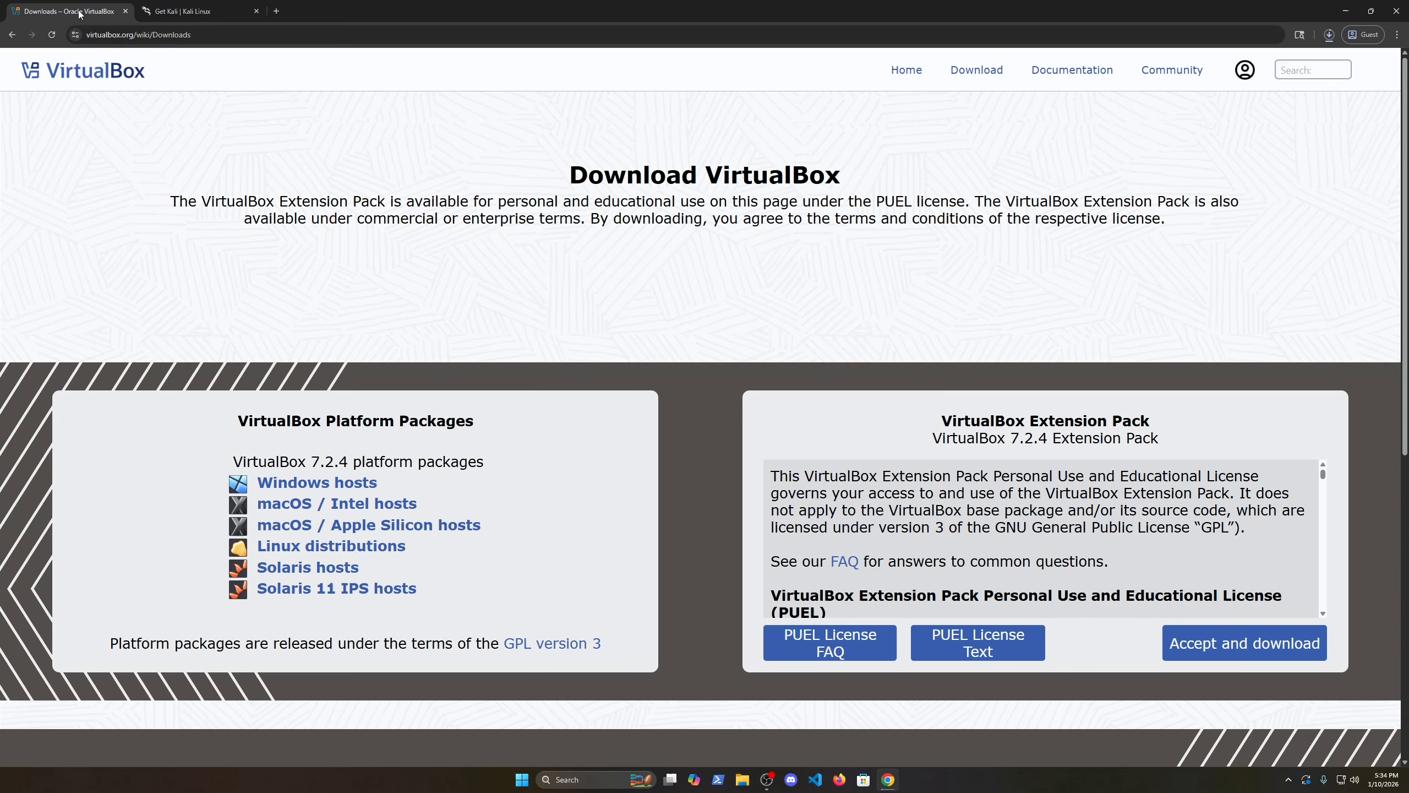
pyautogui.click(1329, 35)
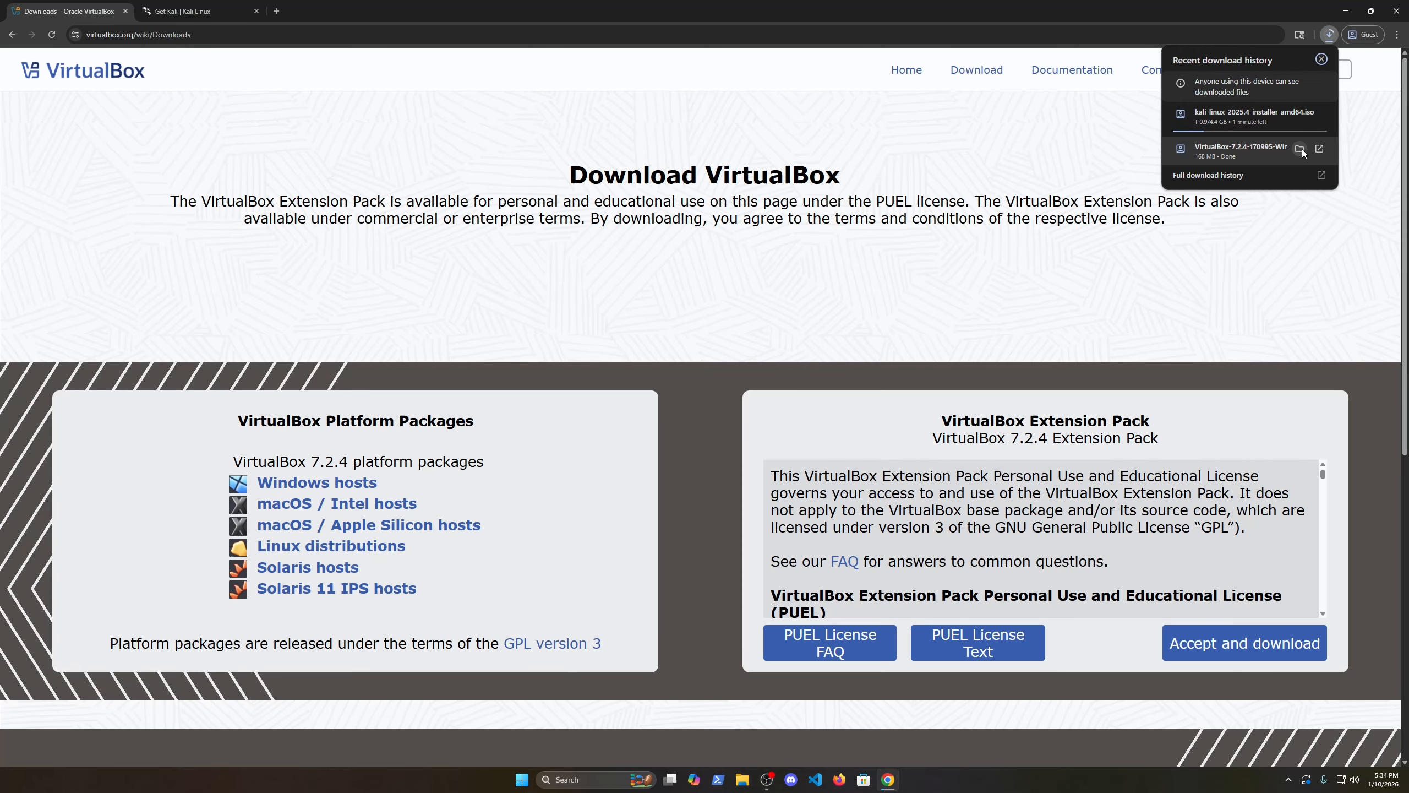
pyautogui.click(1300, 148)
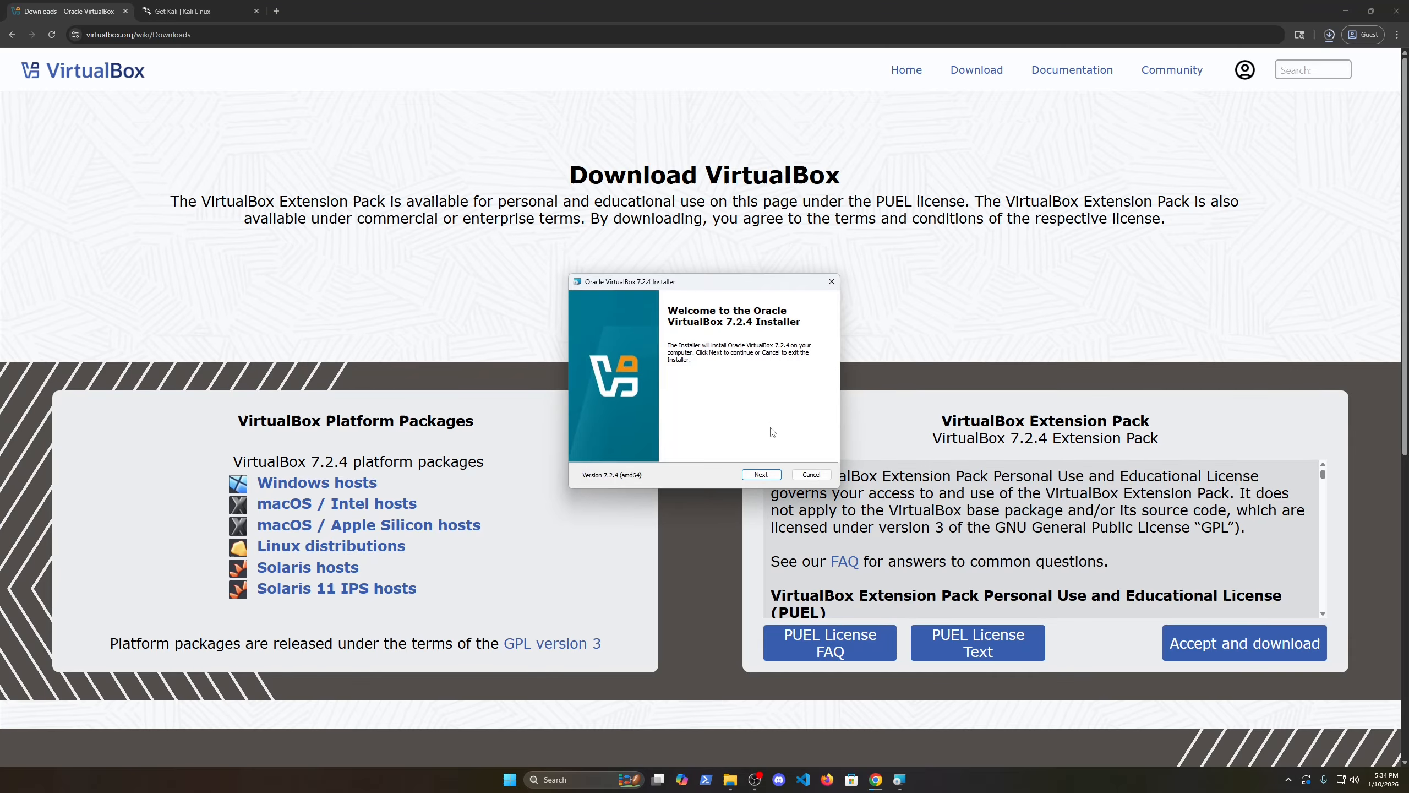
# - Install VirtualBox 7.2.4, accepting the license and warnings and keeping the default features, location and startup options
pyautogui.click(762, 474)
pyautogui.click(661, 434)
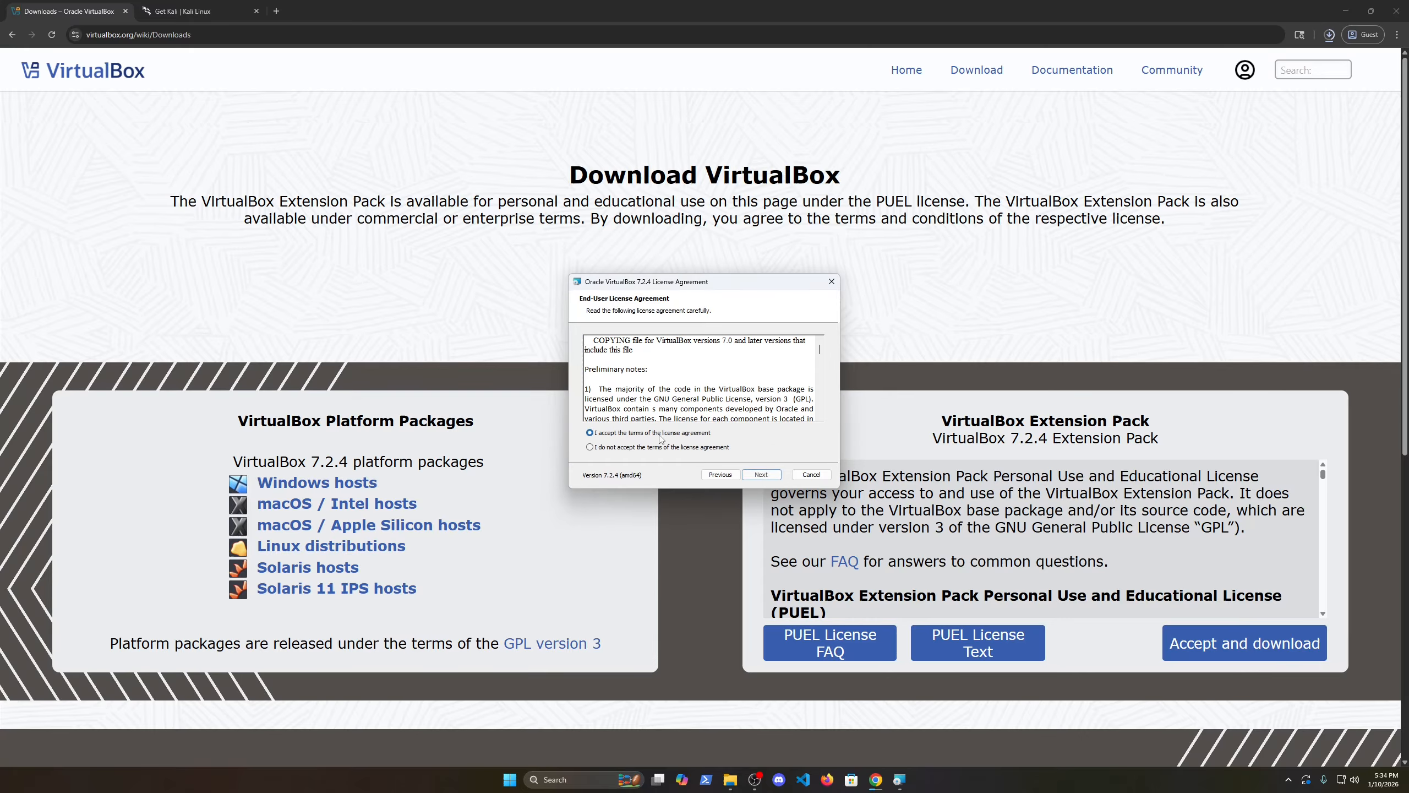
pyautogui.click(762, 475)
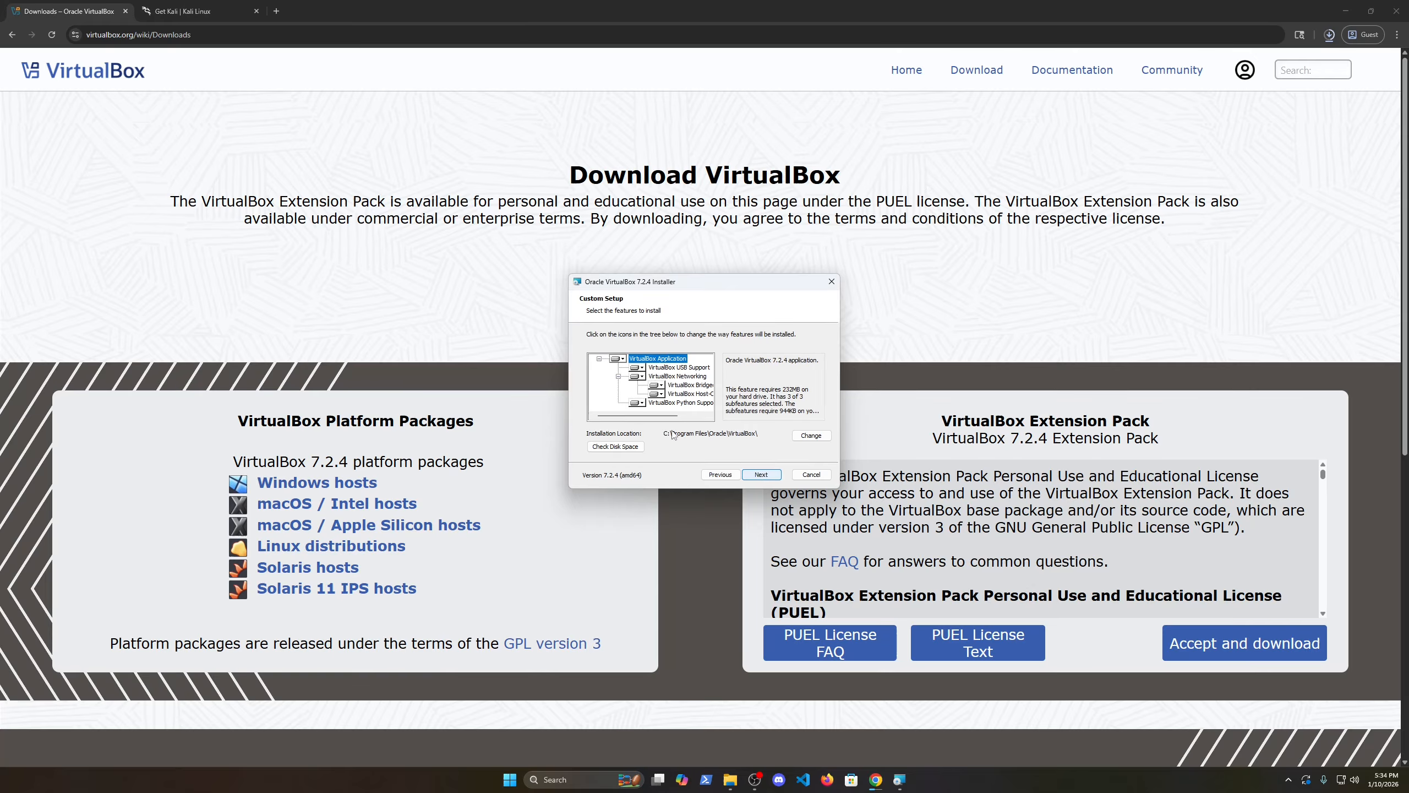
pyautogui.click(765, 476)
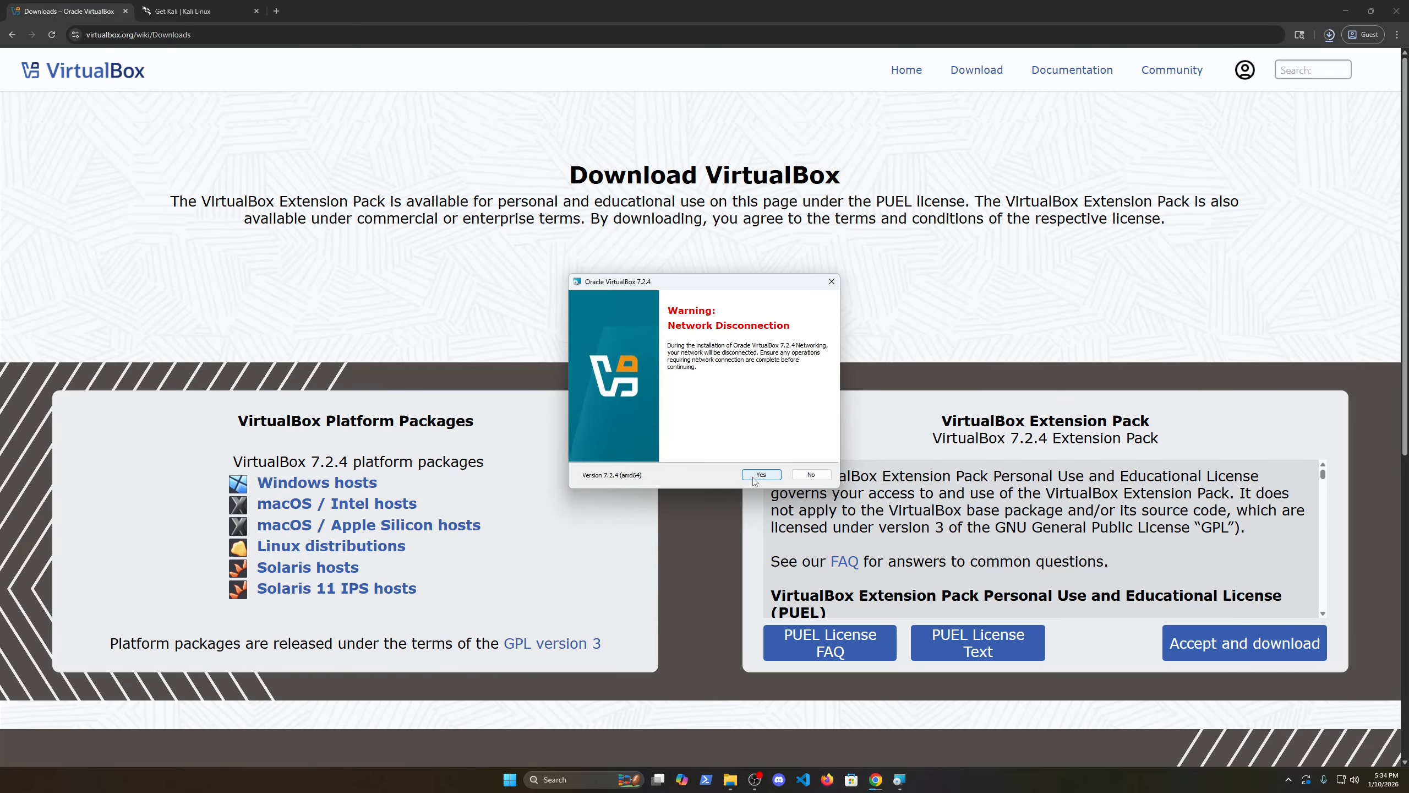
pyautogui.click(754, 472)
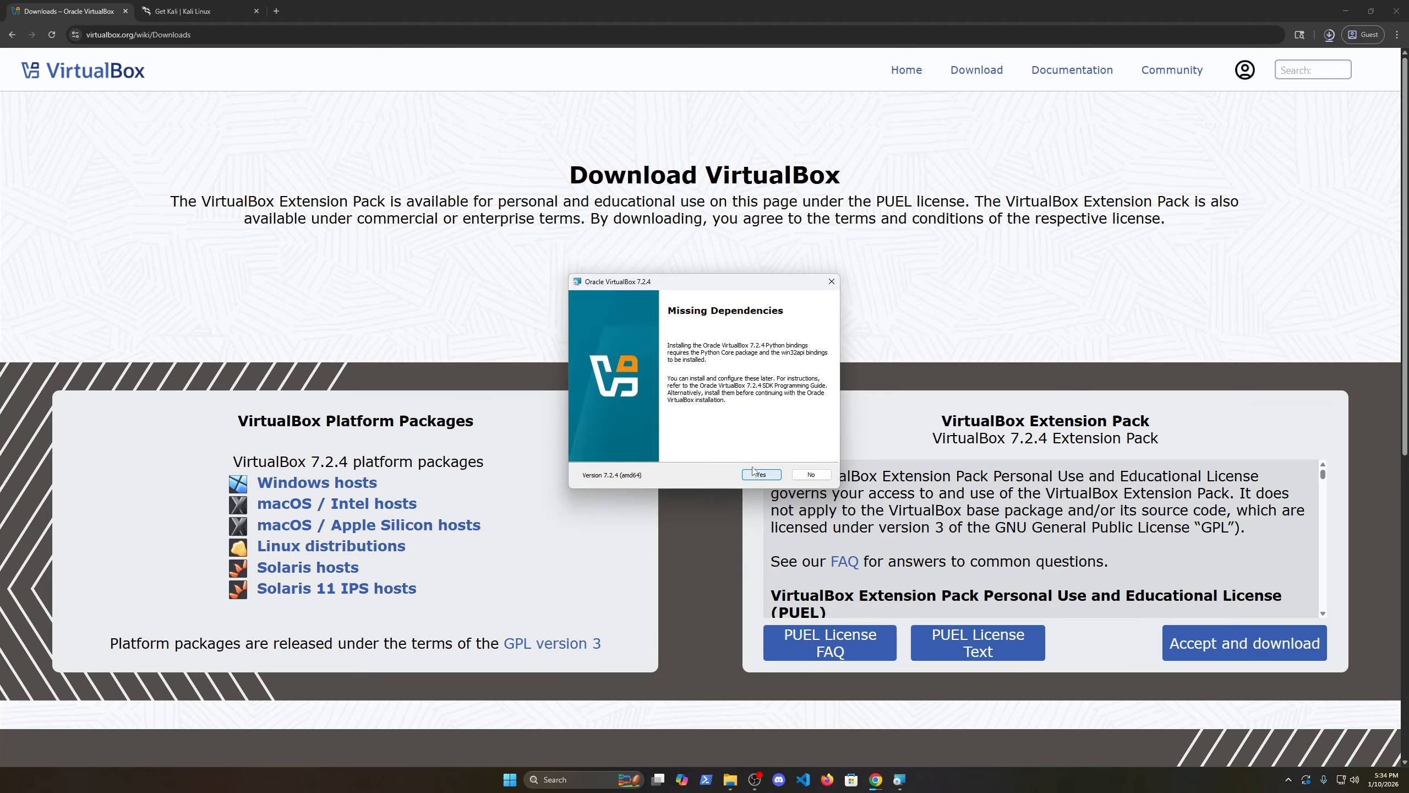
pyautogui.click(760, 476)
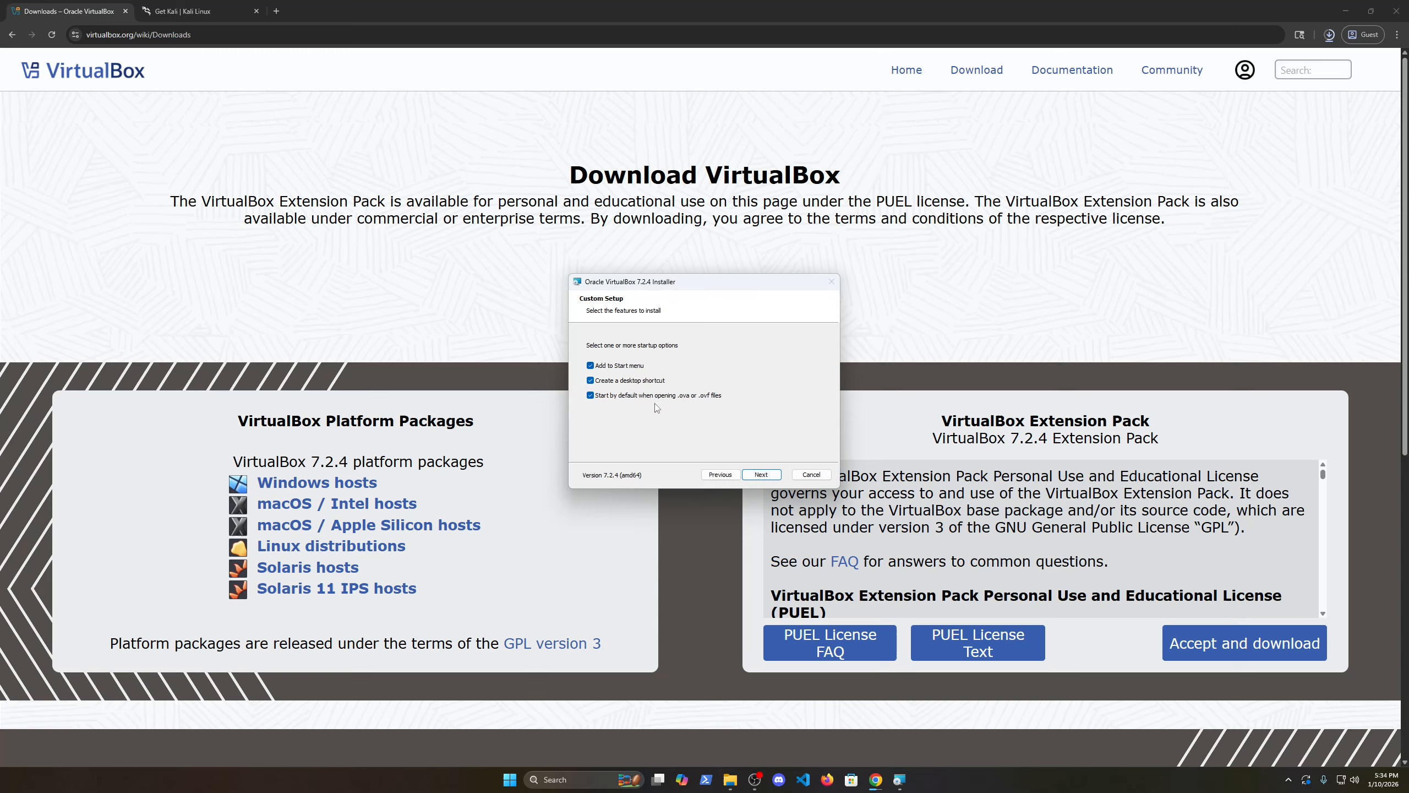
pyautogui.click(762, 476)
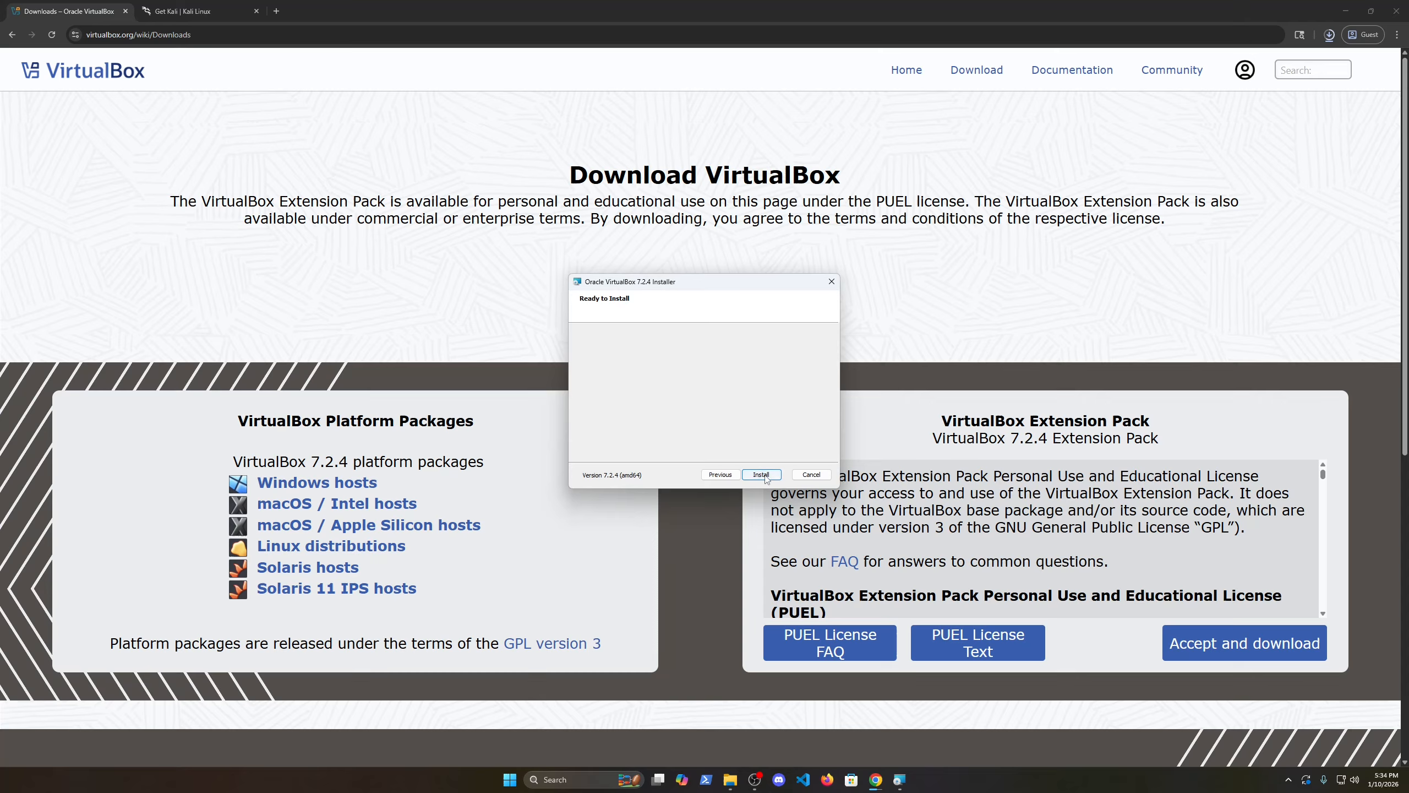
pyautogui.click(764, 476)
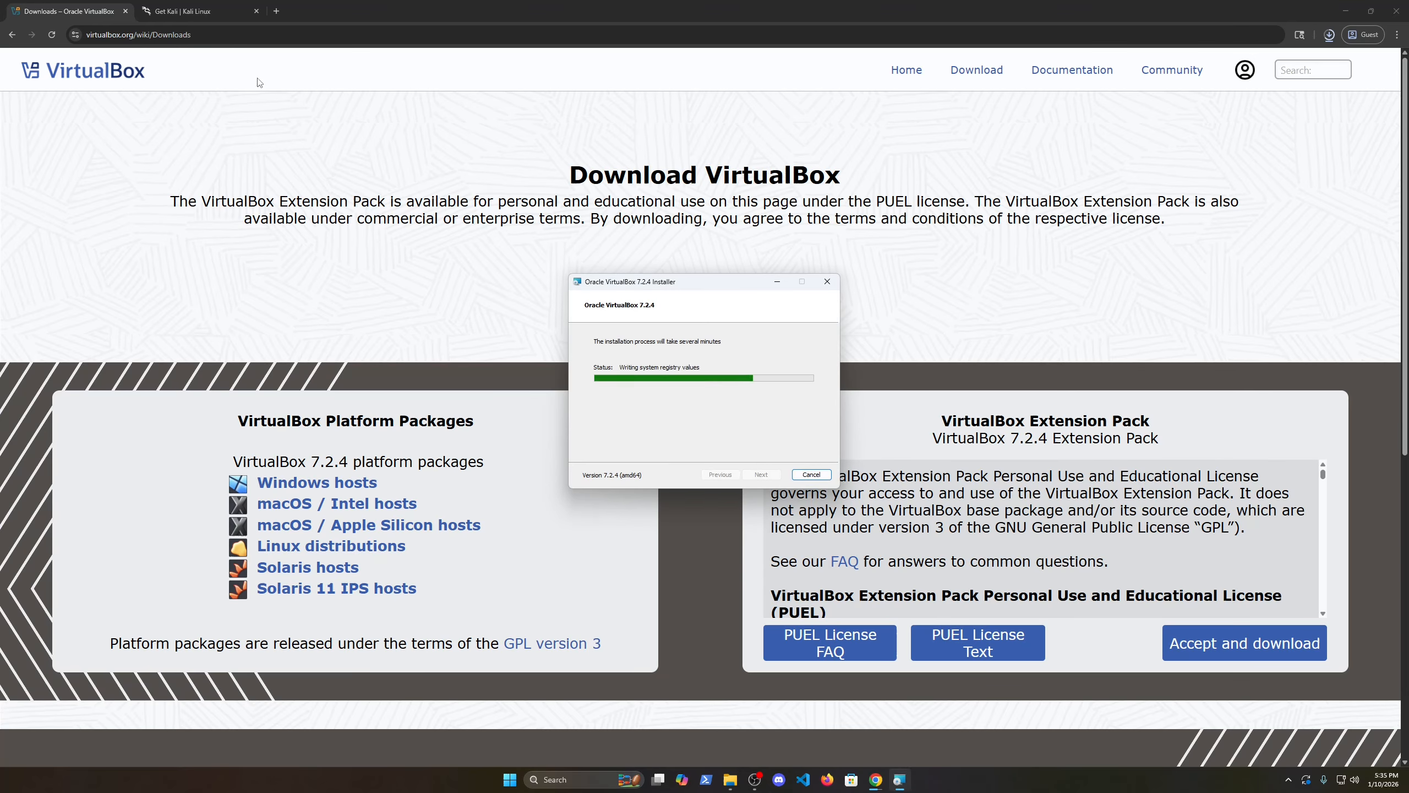
# - Check the Kali ISO's download progress and finish the VirtualBox installer with starting VirtualBox 7.2.4 enabled
pyautogui.click(187, 7)
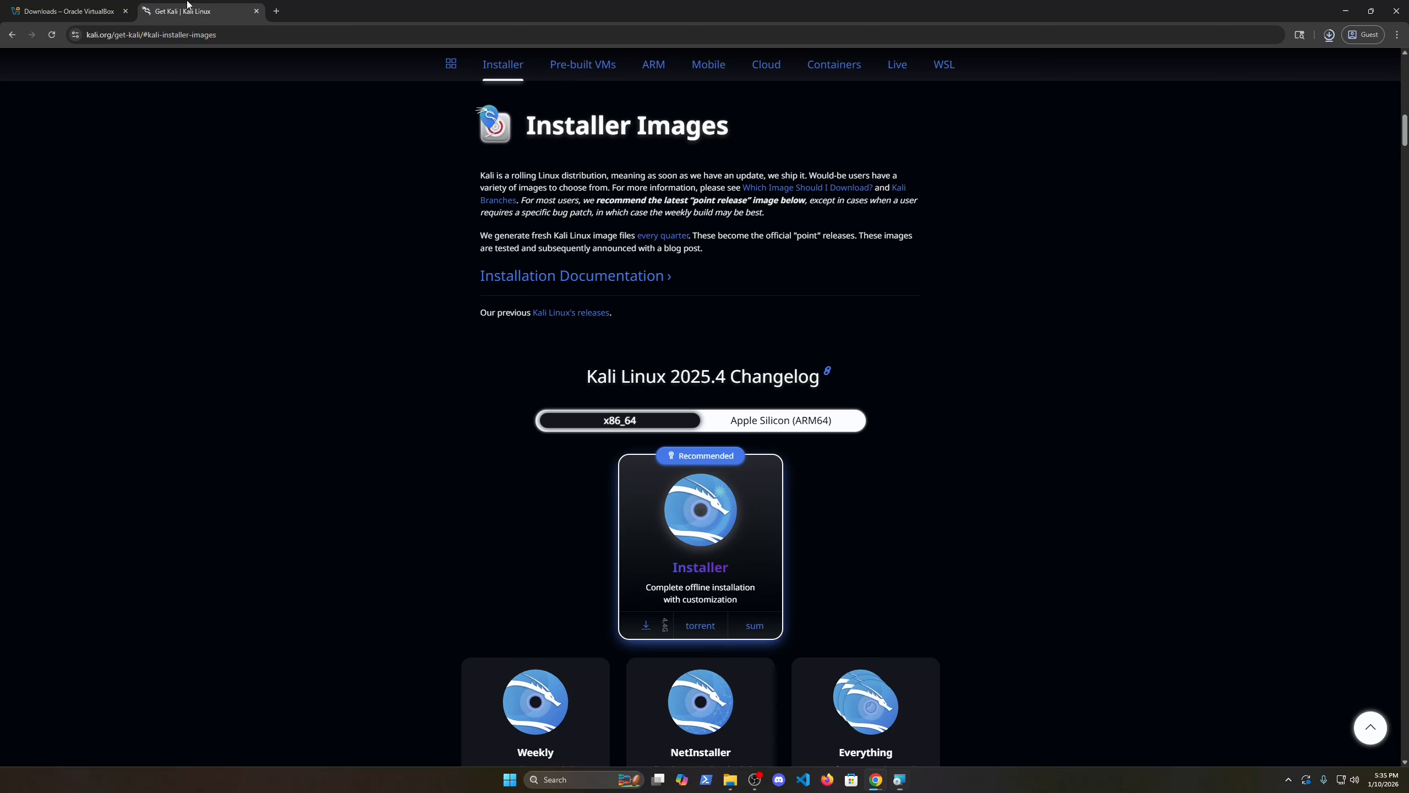
pyautogui.click(1330, 35)
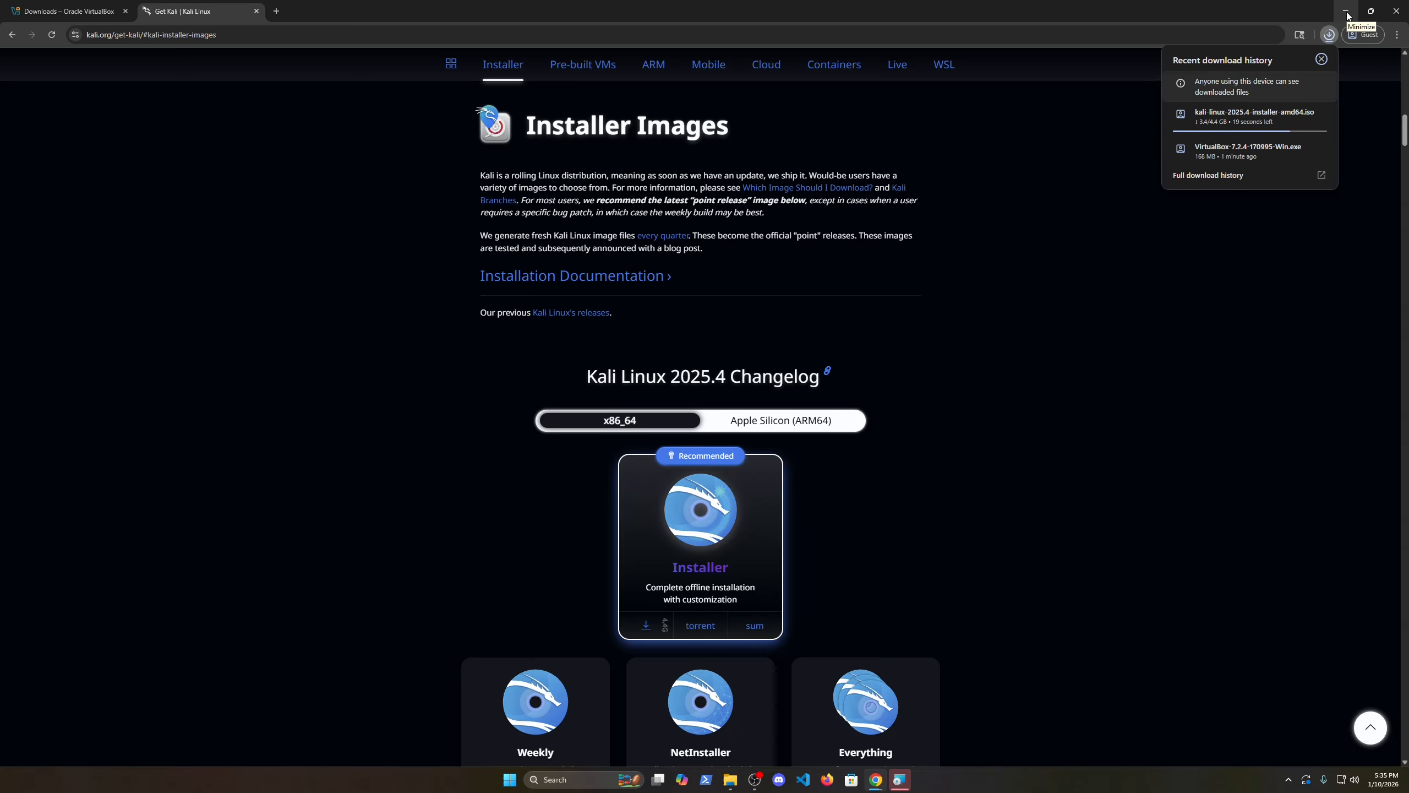
pyautogui.click(1346, 11)
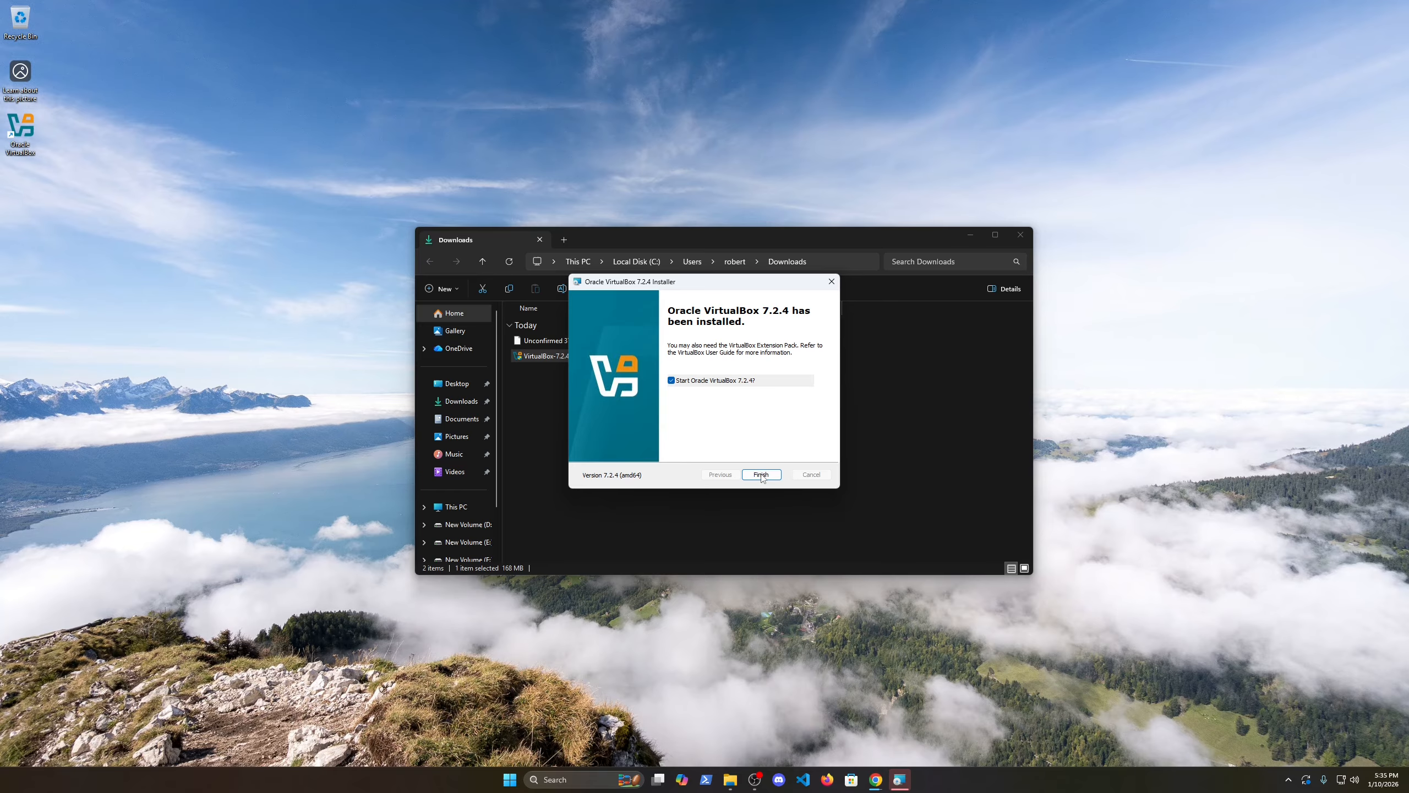
pyautogui.click(971, 234)
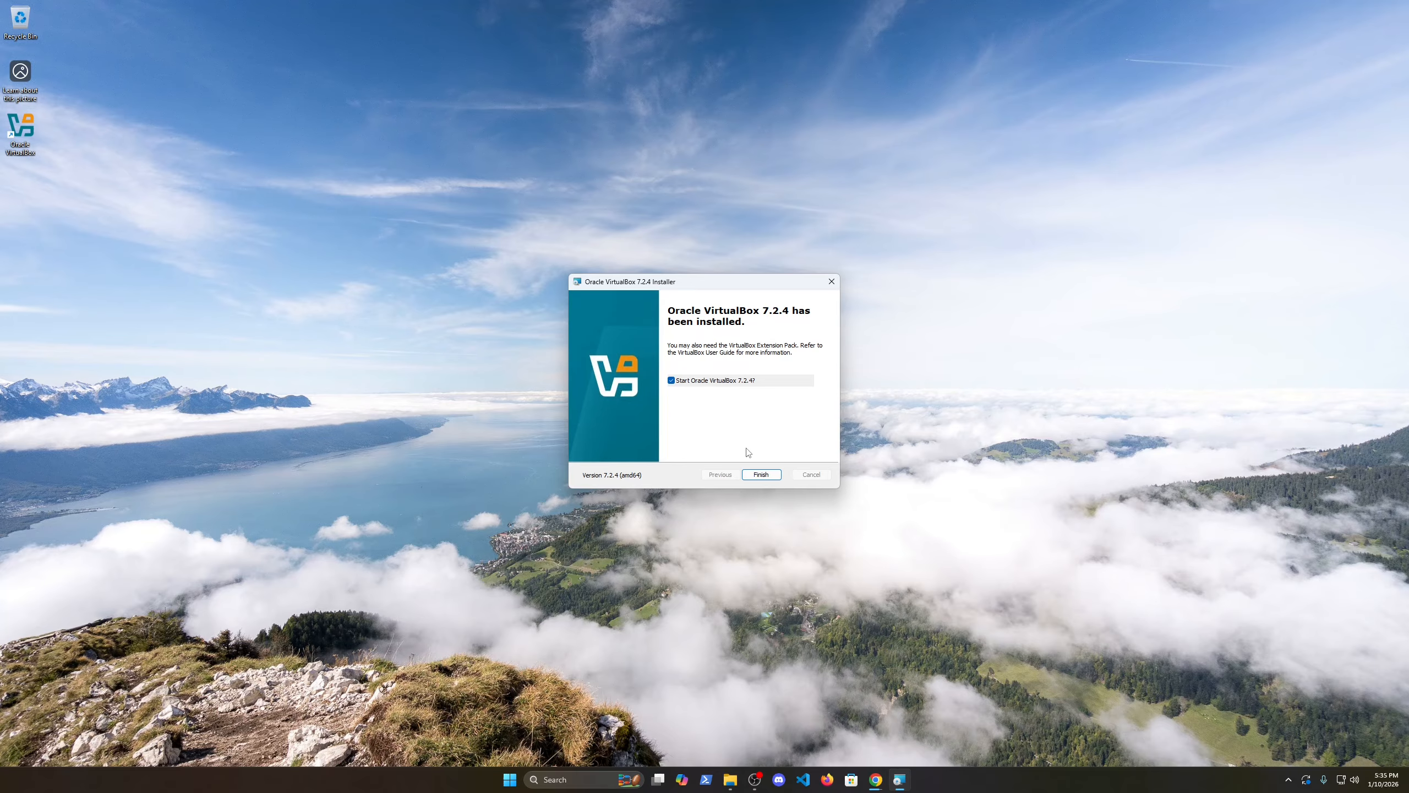
pyautogui.click(765, 475)
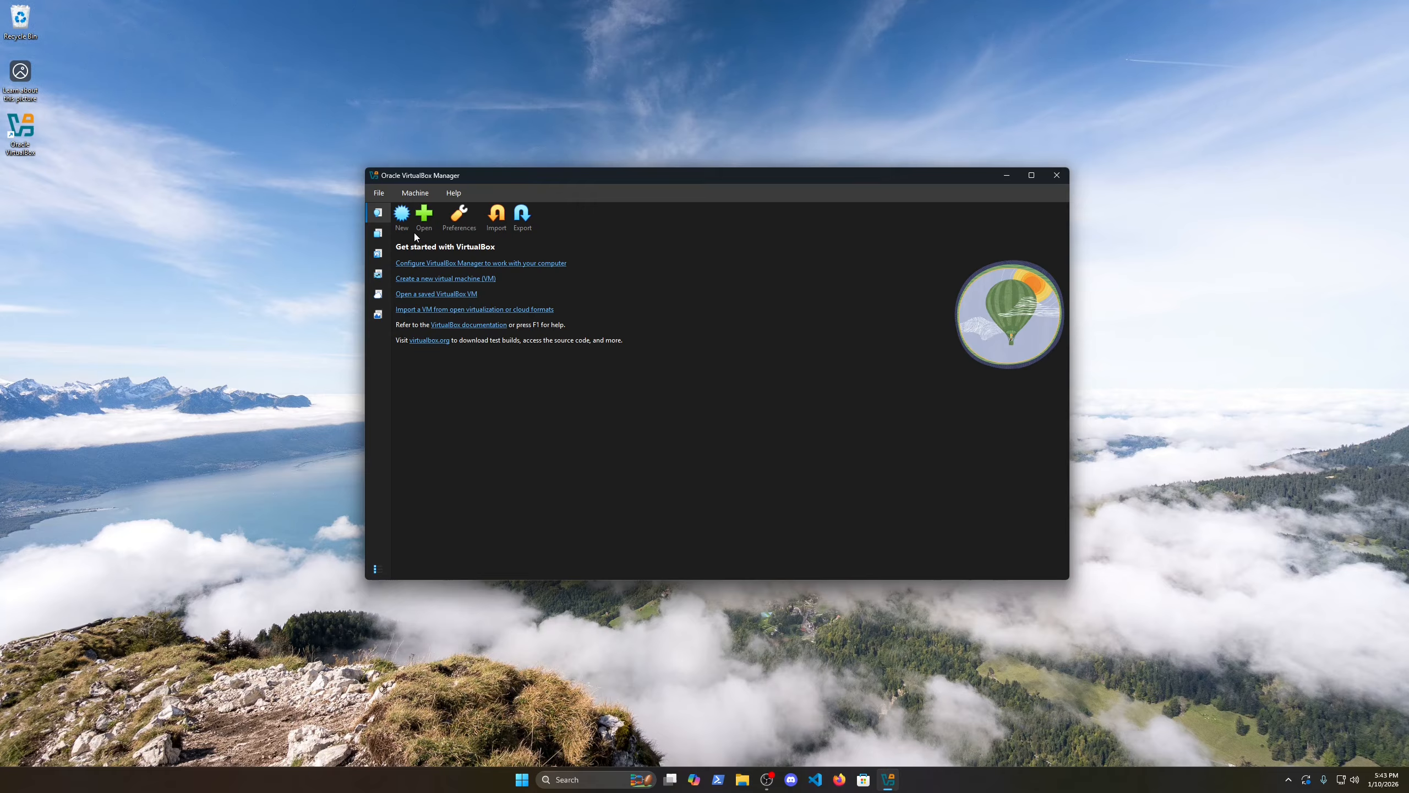
# - Start a new virtual machine named kali and attach the kali-linux-2025.4-installer-amd64 ISO from the Downloads folder
pyautogui.click(402, 218)
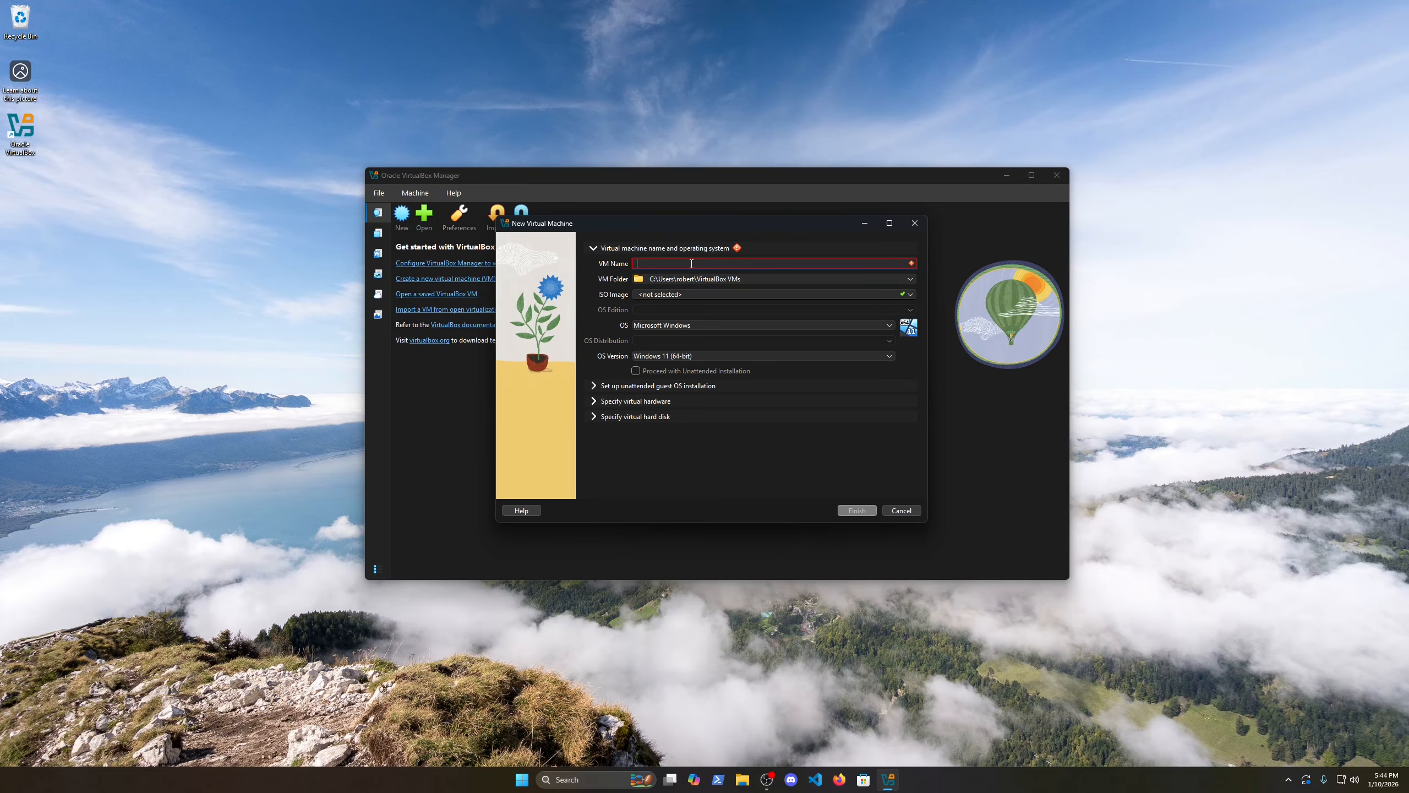
pyautogui.write('kali')
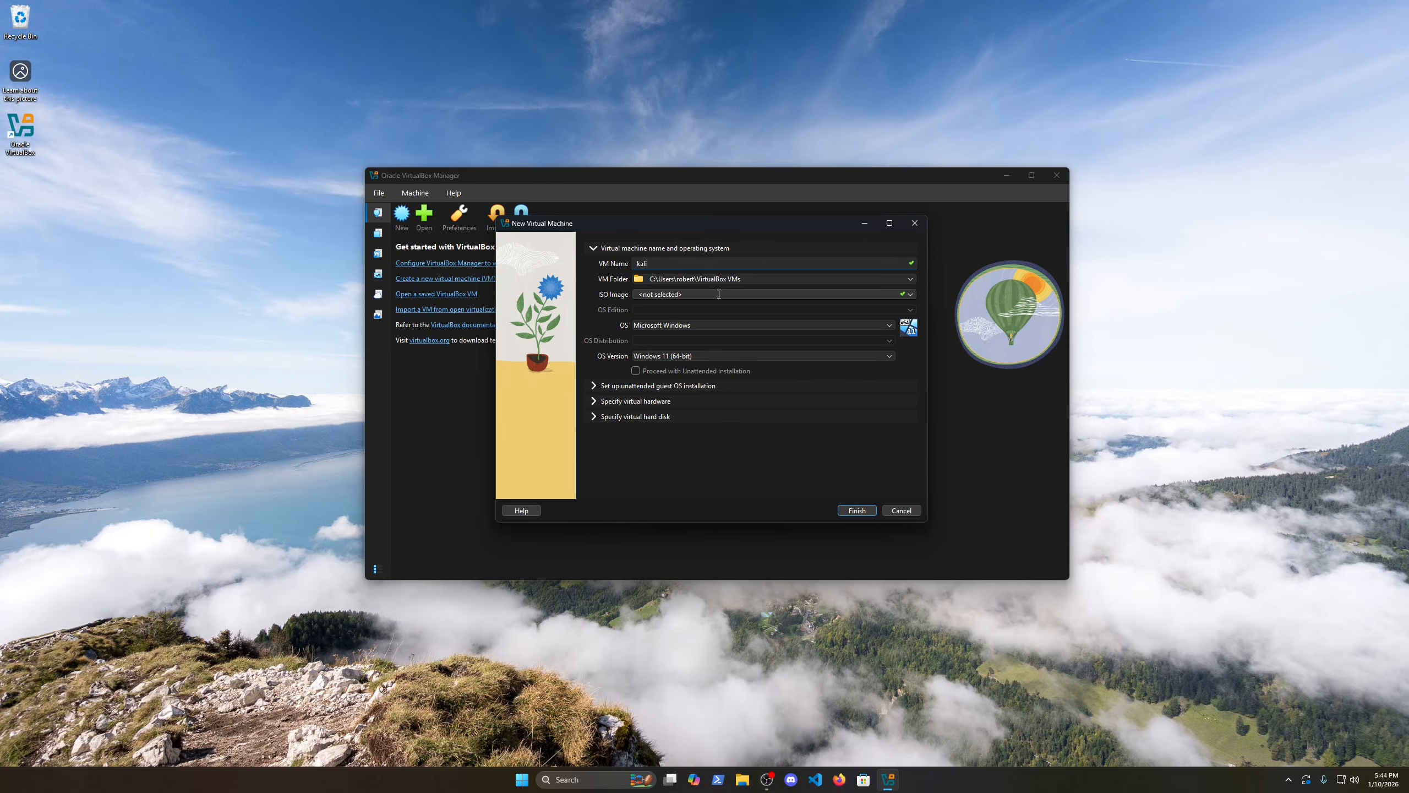
pyautogui.click(903, 296)
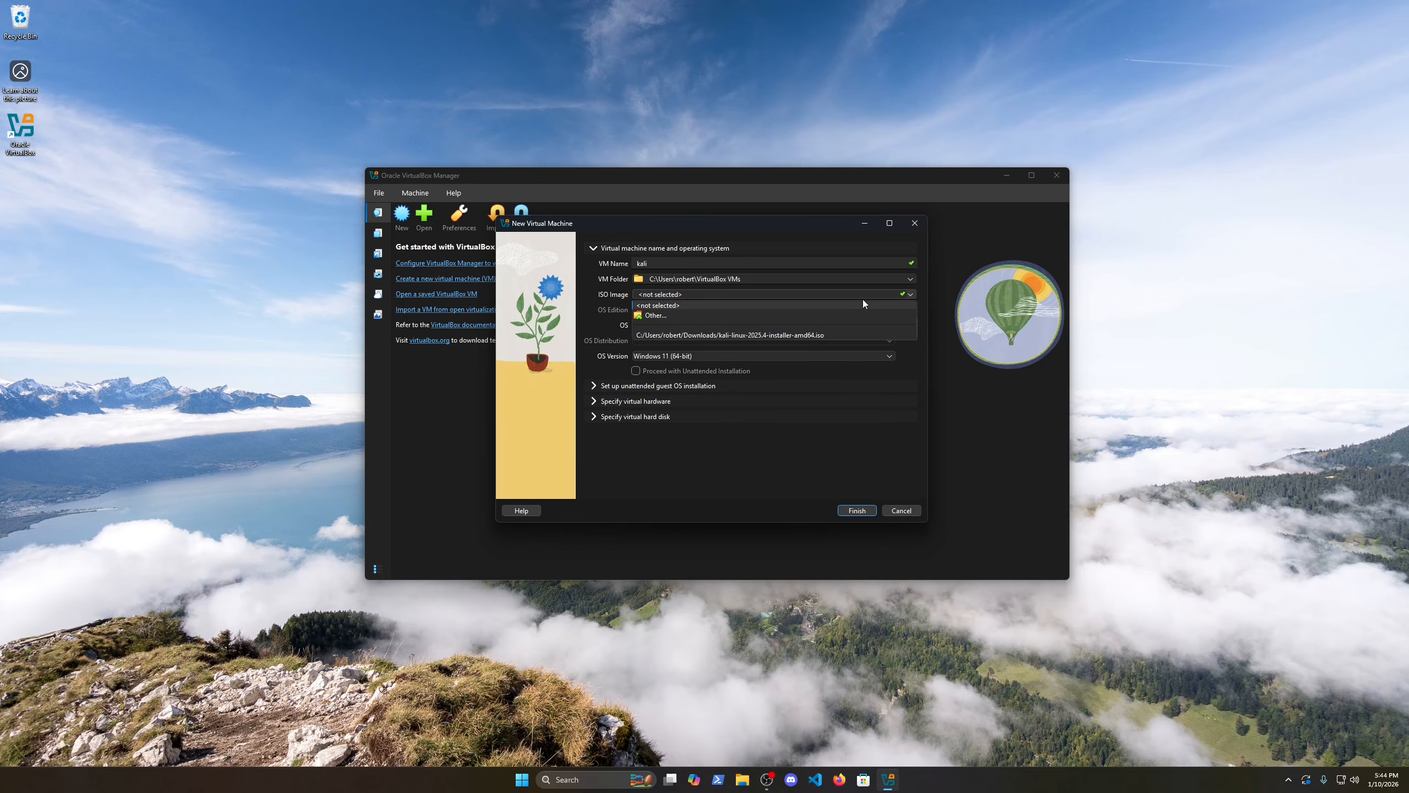
pyautogui.click(695, 316)
pyautogui.click(622, 337)
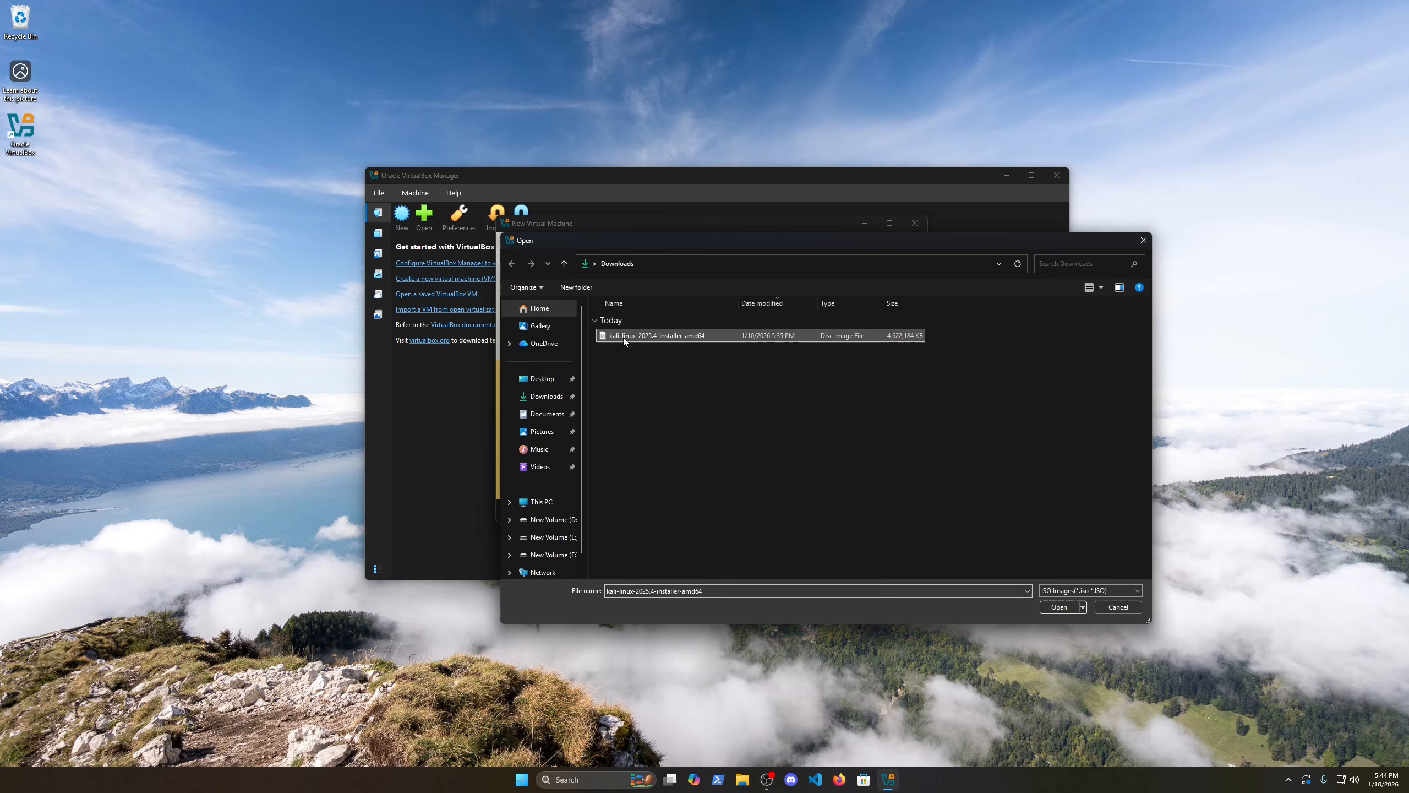
pyautogui.click(1059, 607)
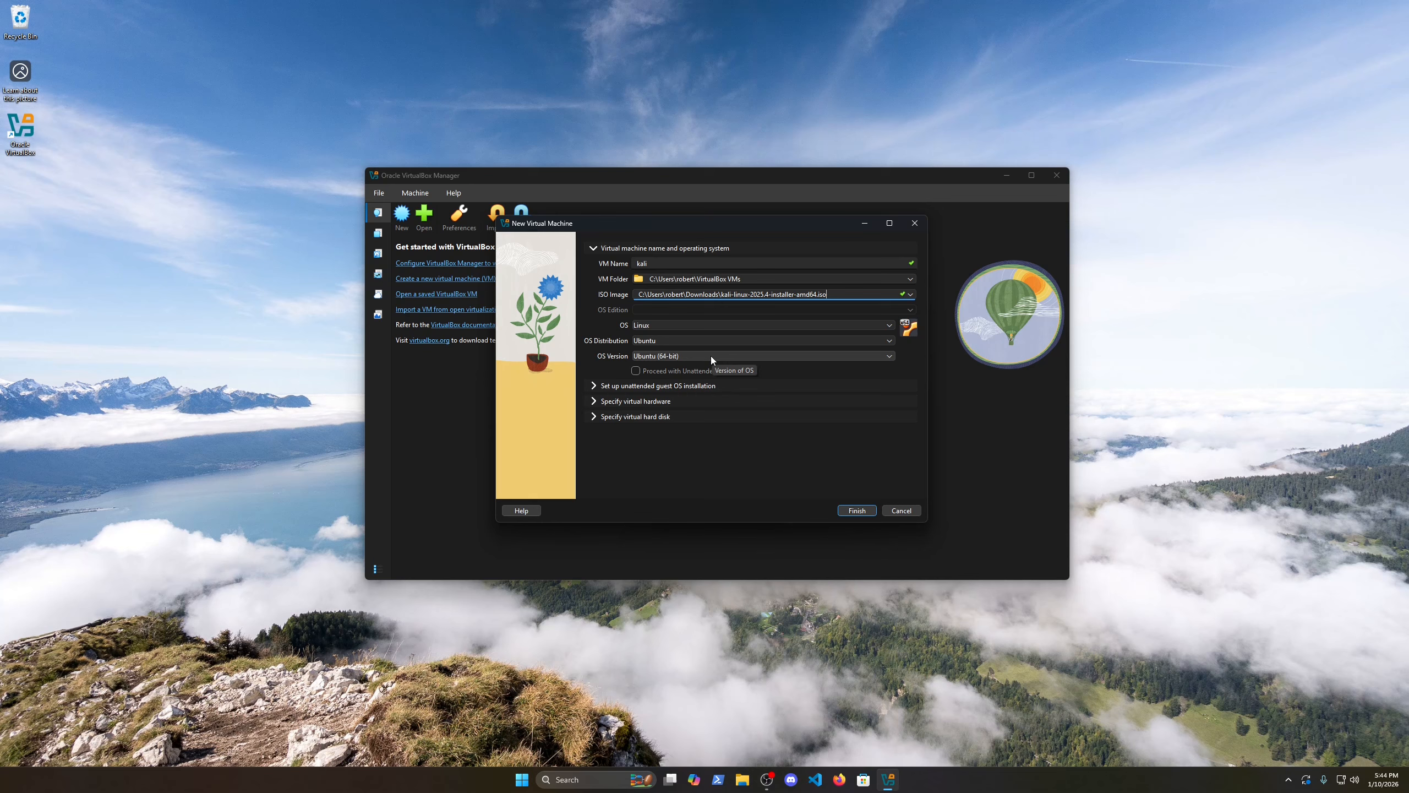
# - Create the kali virtual machine with 8192 MB of base memory, 4 CPUs and a new 60 GB virtual hard disk
pyautogui.click(593, 401)
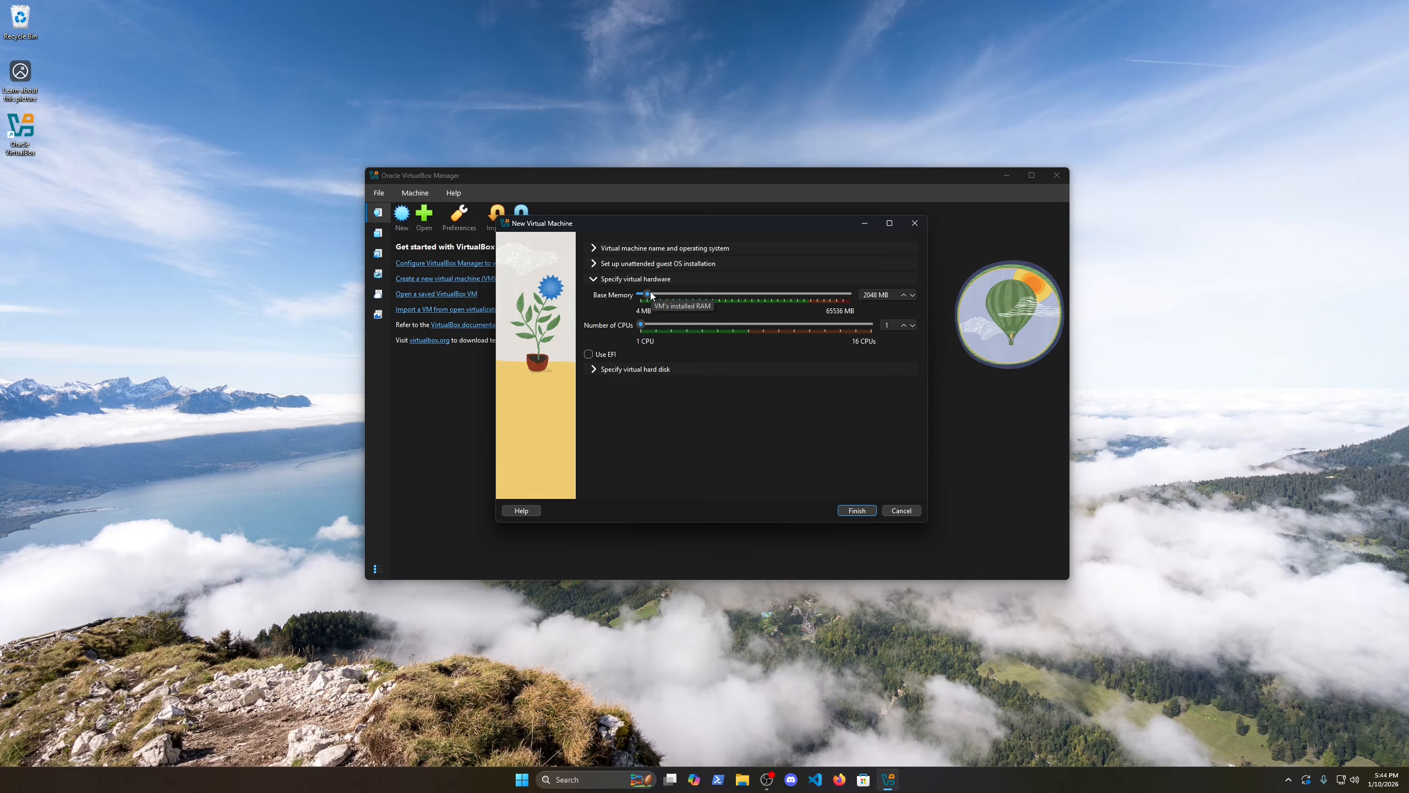
pyautogui.moveTo(652, 295); pyautogui.dragTo(671, 297)
pyautogui.click(594, 370)
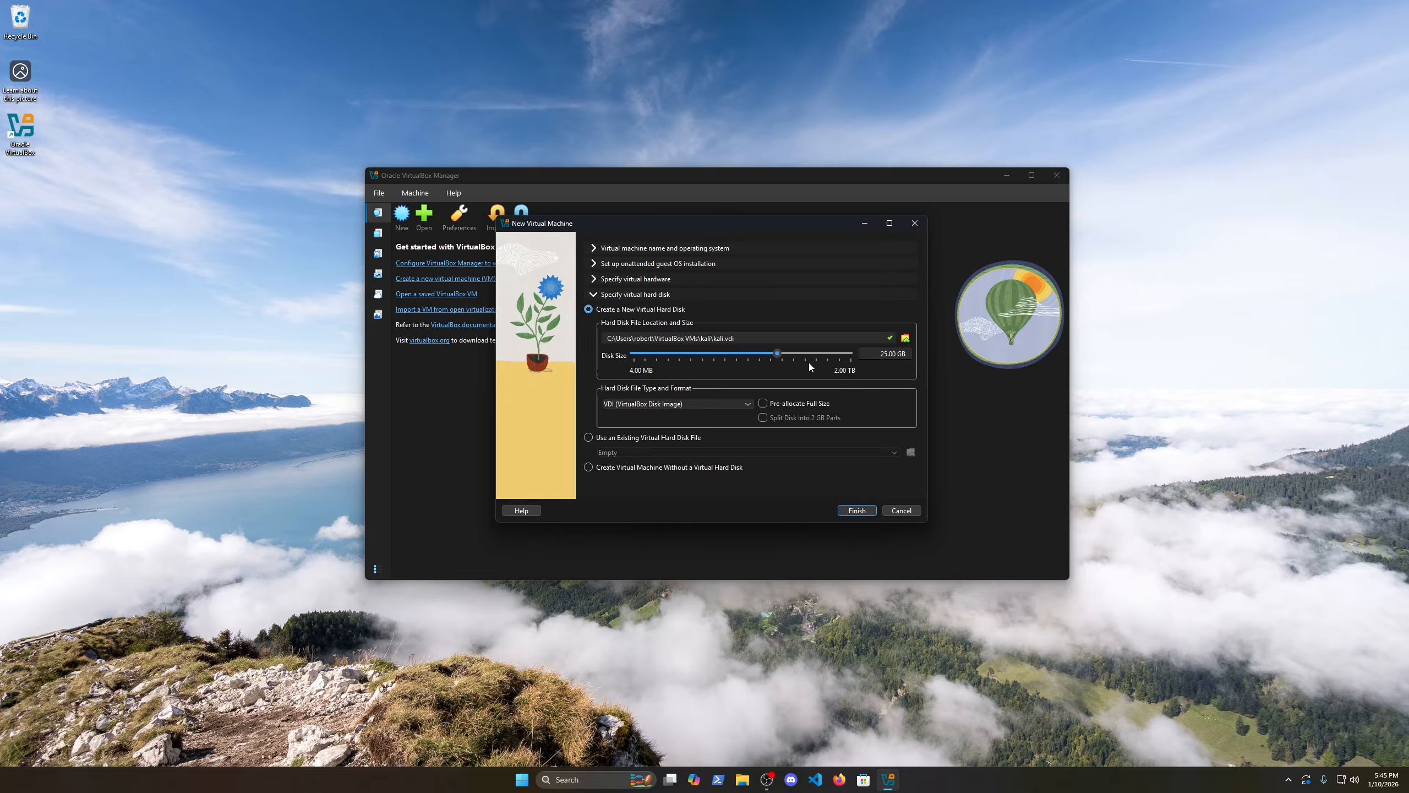
pyautogui.click(890, 353)
pyautogui.moveTo(888, 353); pyautogui.dragTo(871, 354)
pyautogui.write('60')
pyautogui.click(854, 512)
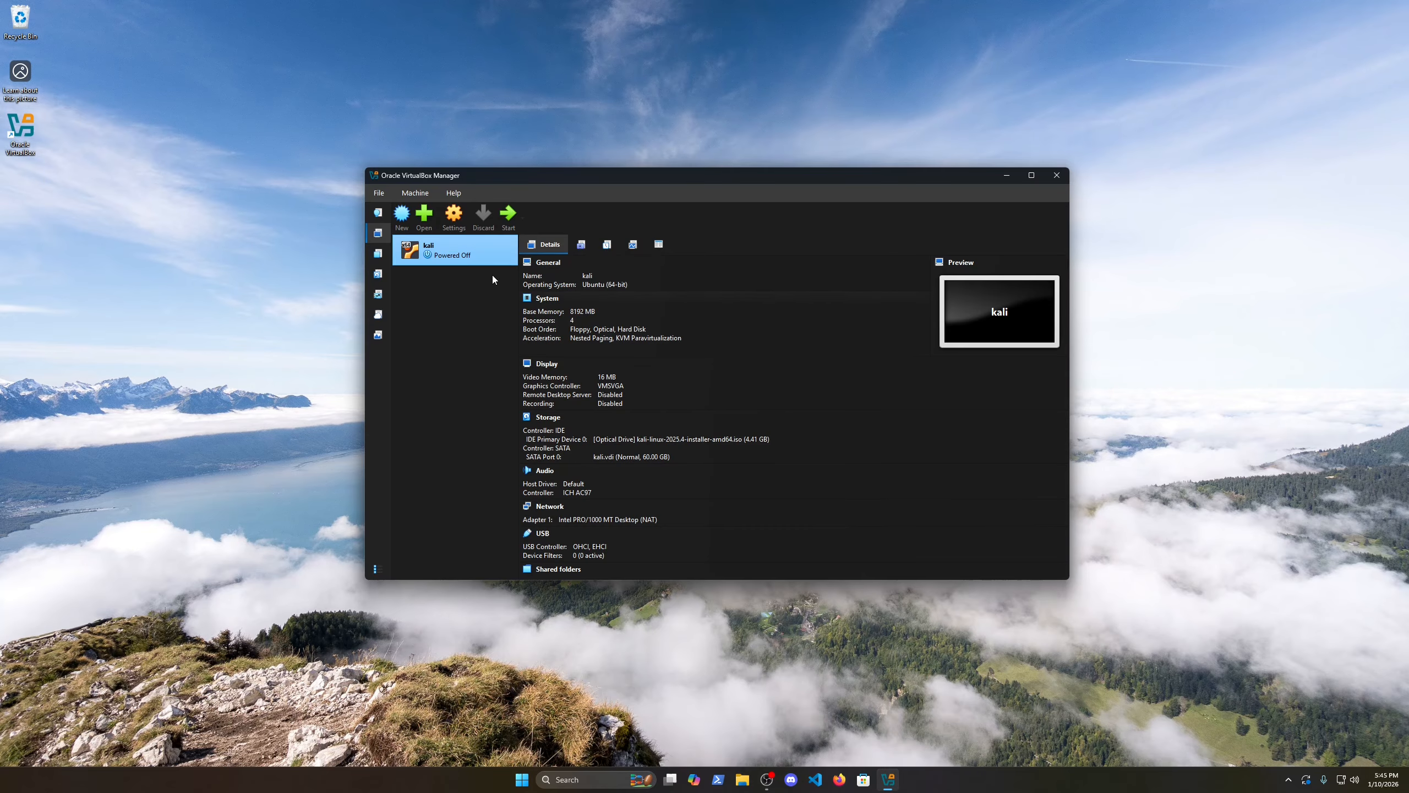
# - Review the kali virtual machine's general, disk encryption, system, display, storage and network settings
pyautogui.click(455, 216)
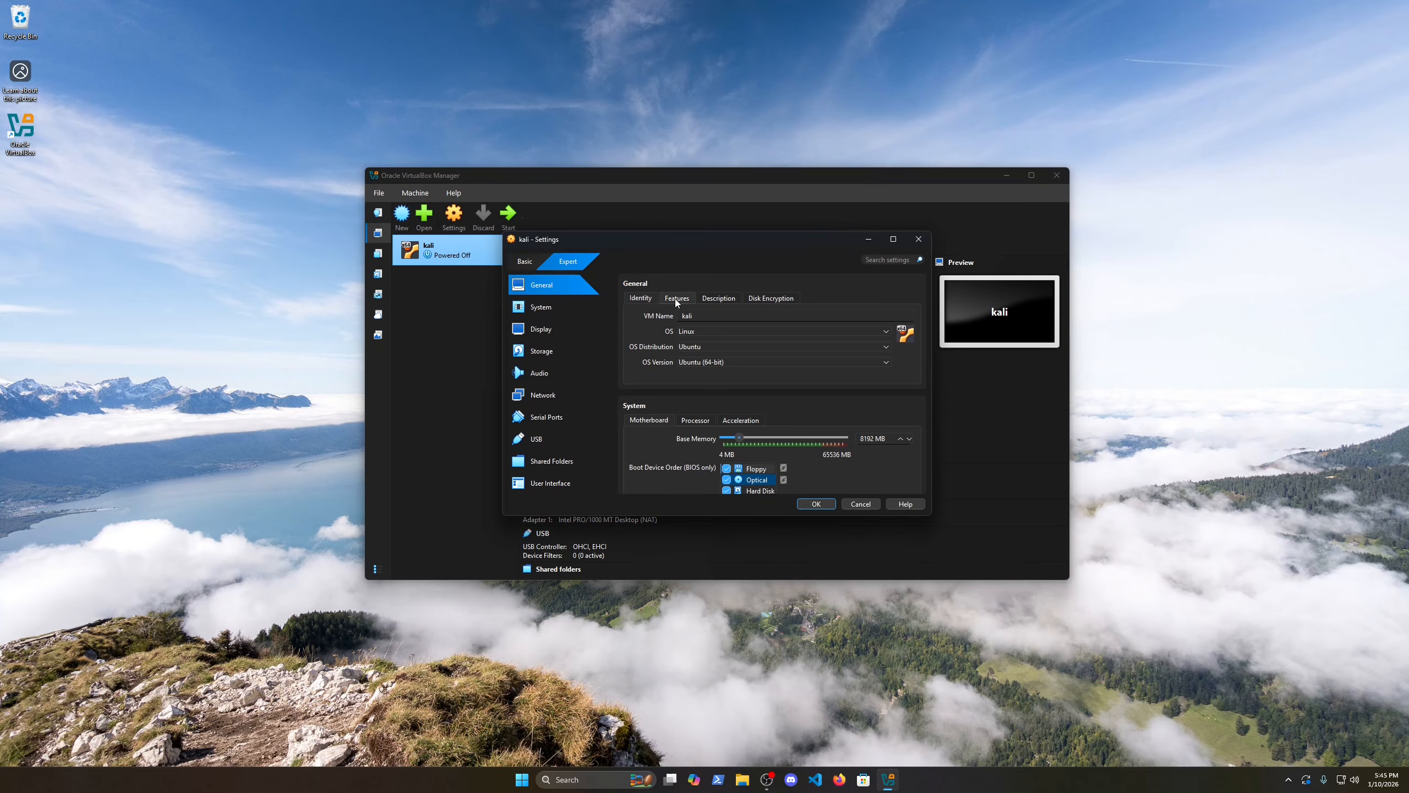
pyautogui.click(757, 298)
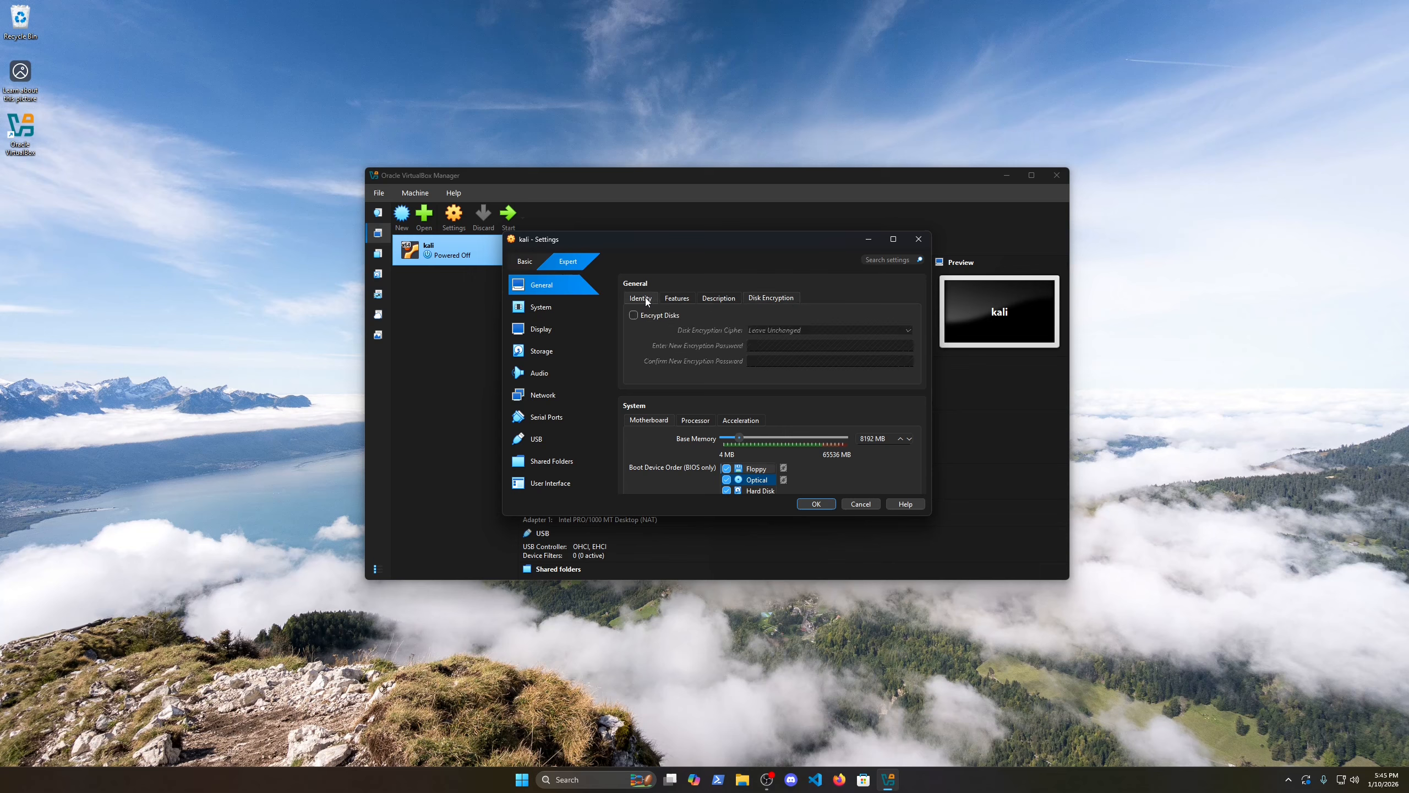
pyautogui.scroll(-3, 634, 354)
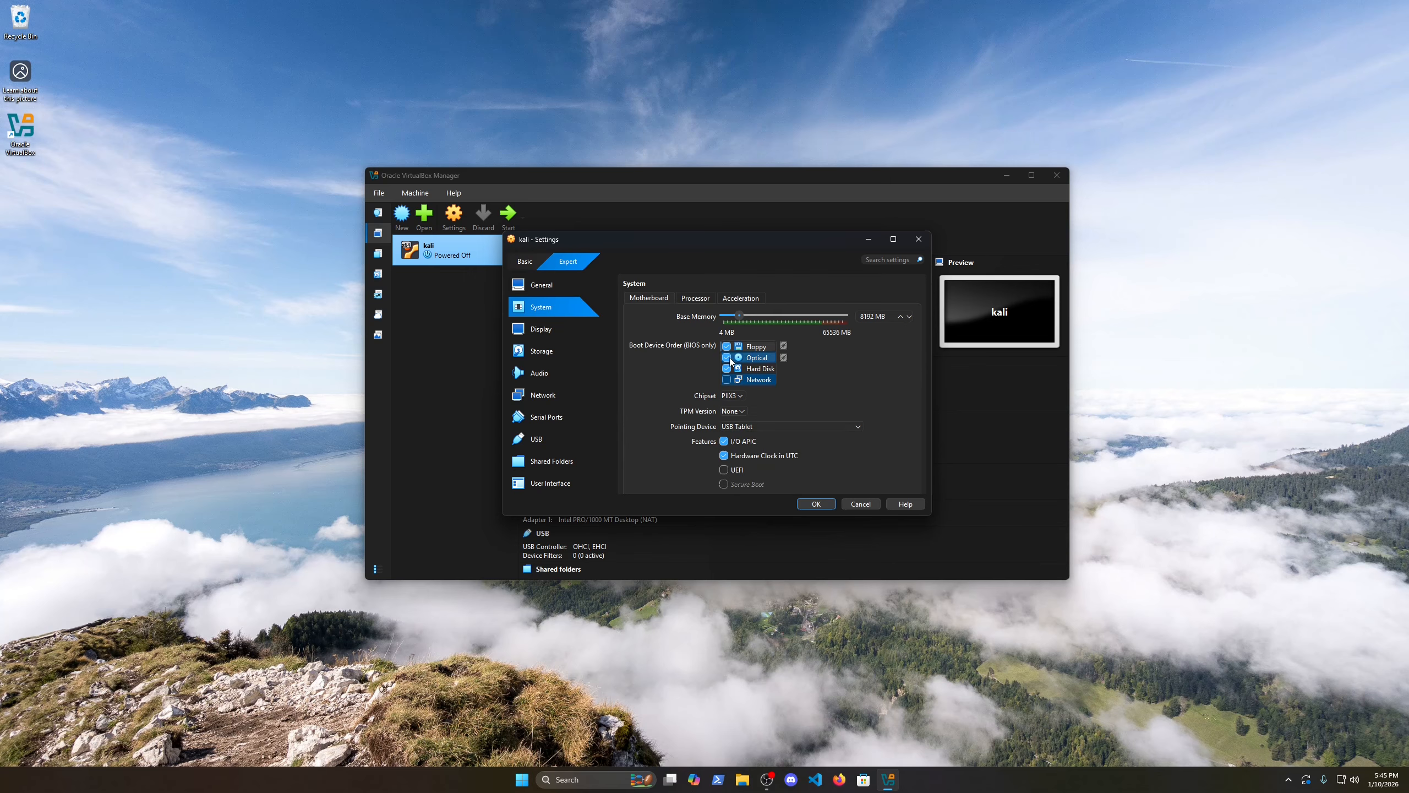
pyautogui.click(540, 337)
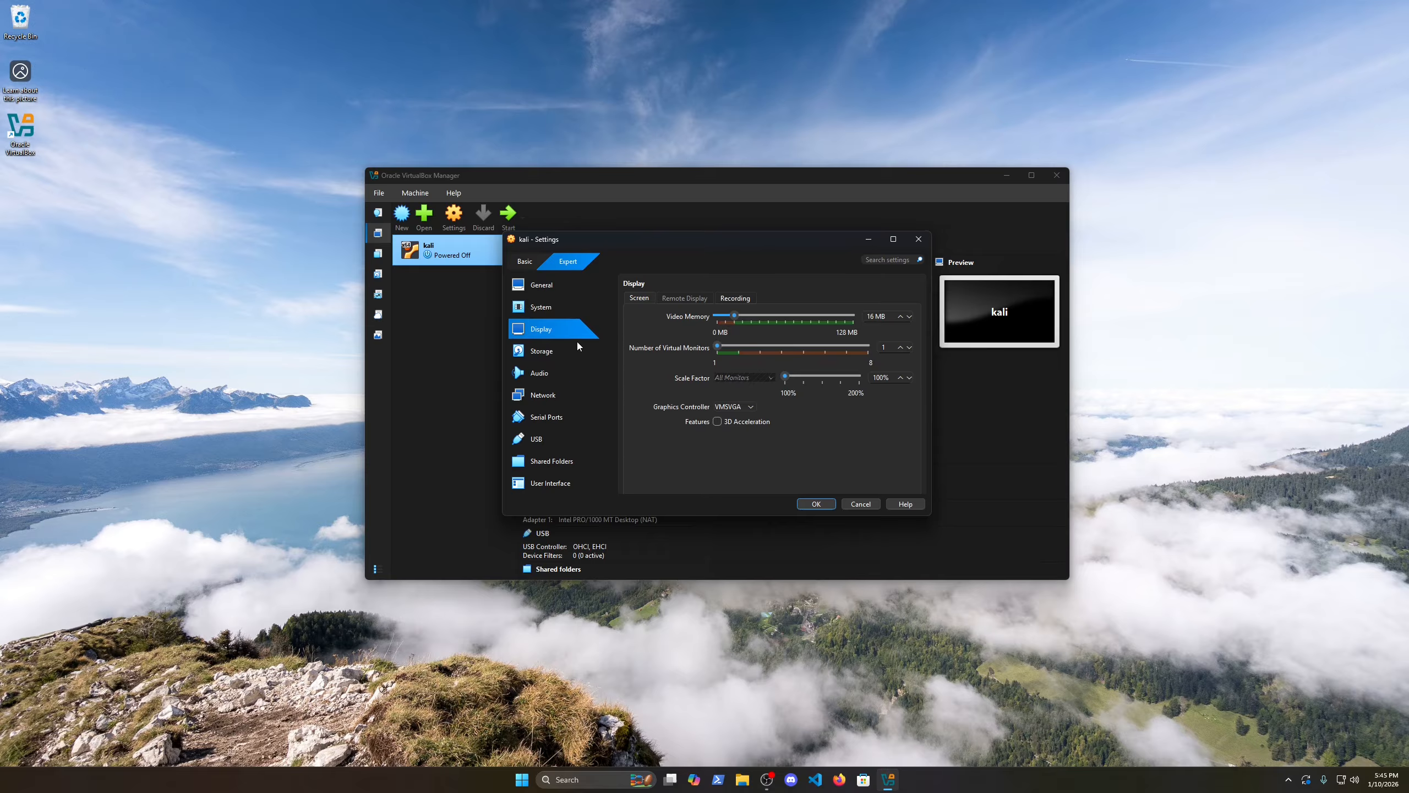
pyautogui.click(575, 351)
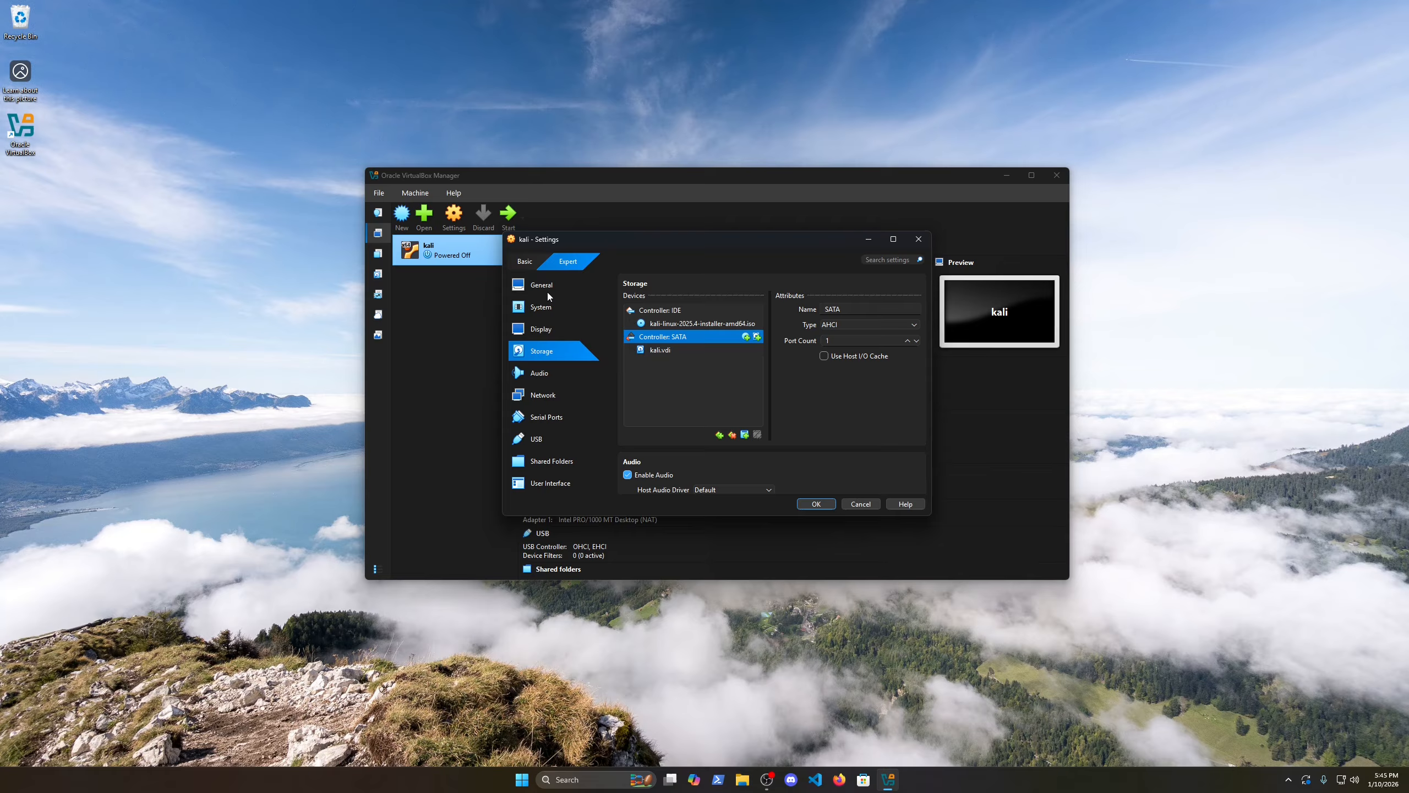
pyautogui.click(535, 395)
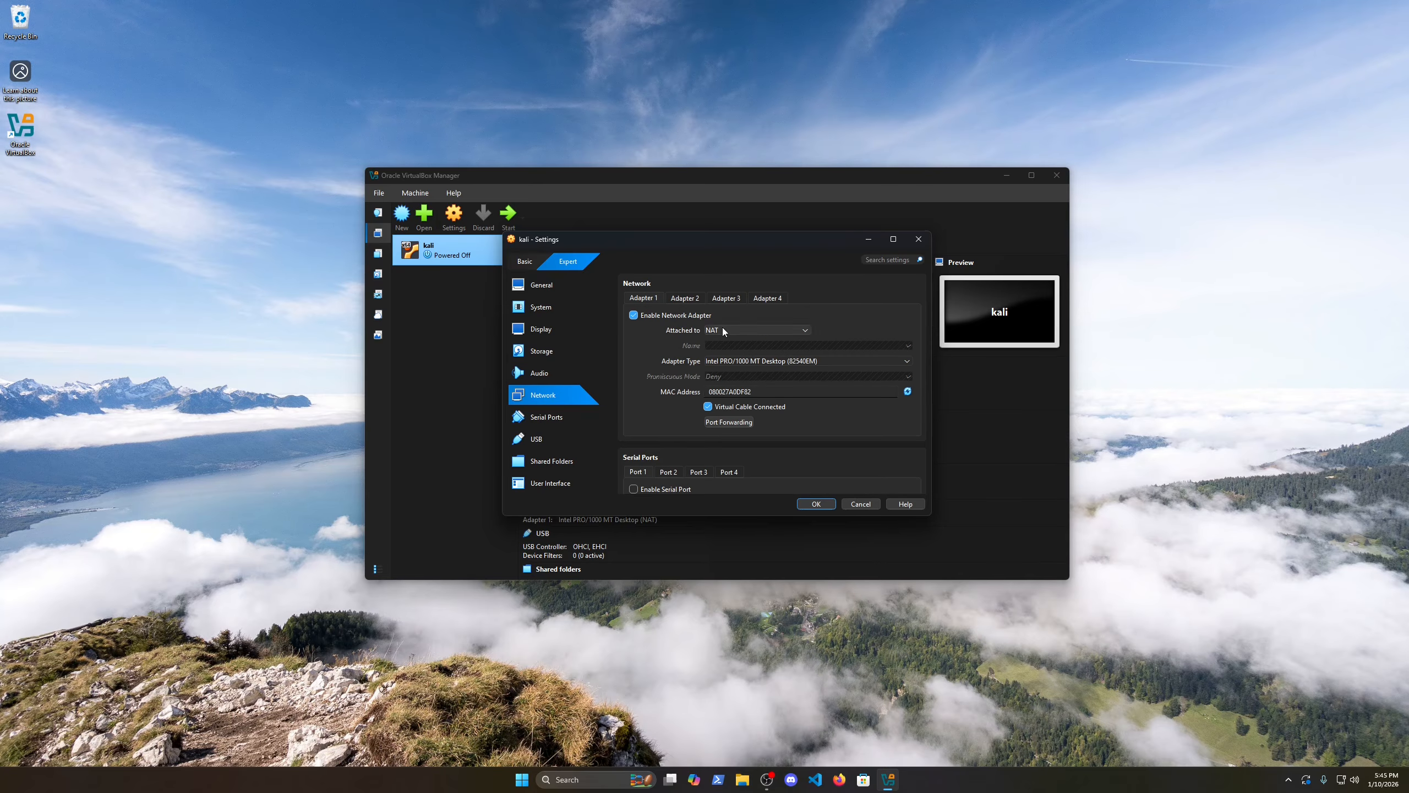
pyautogui.click(550, 284)
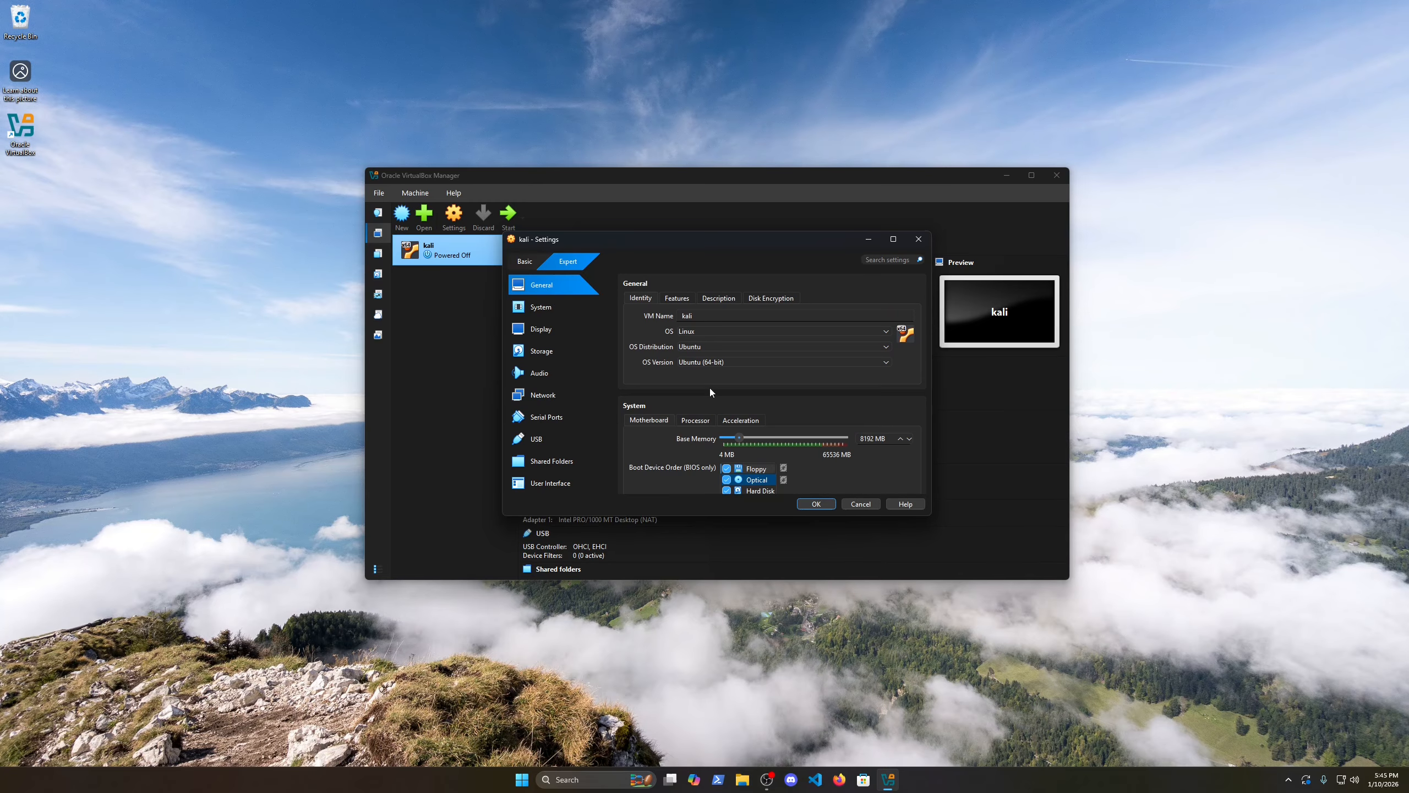
pyautogui.click(816, 503)
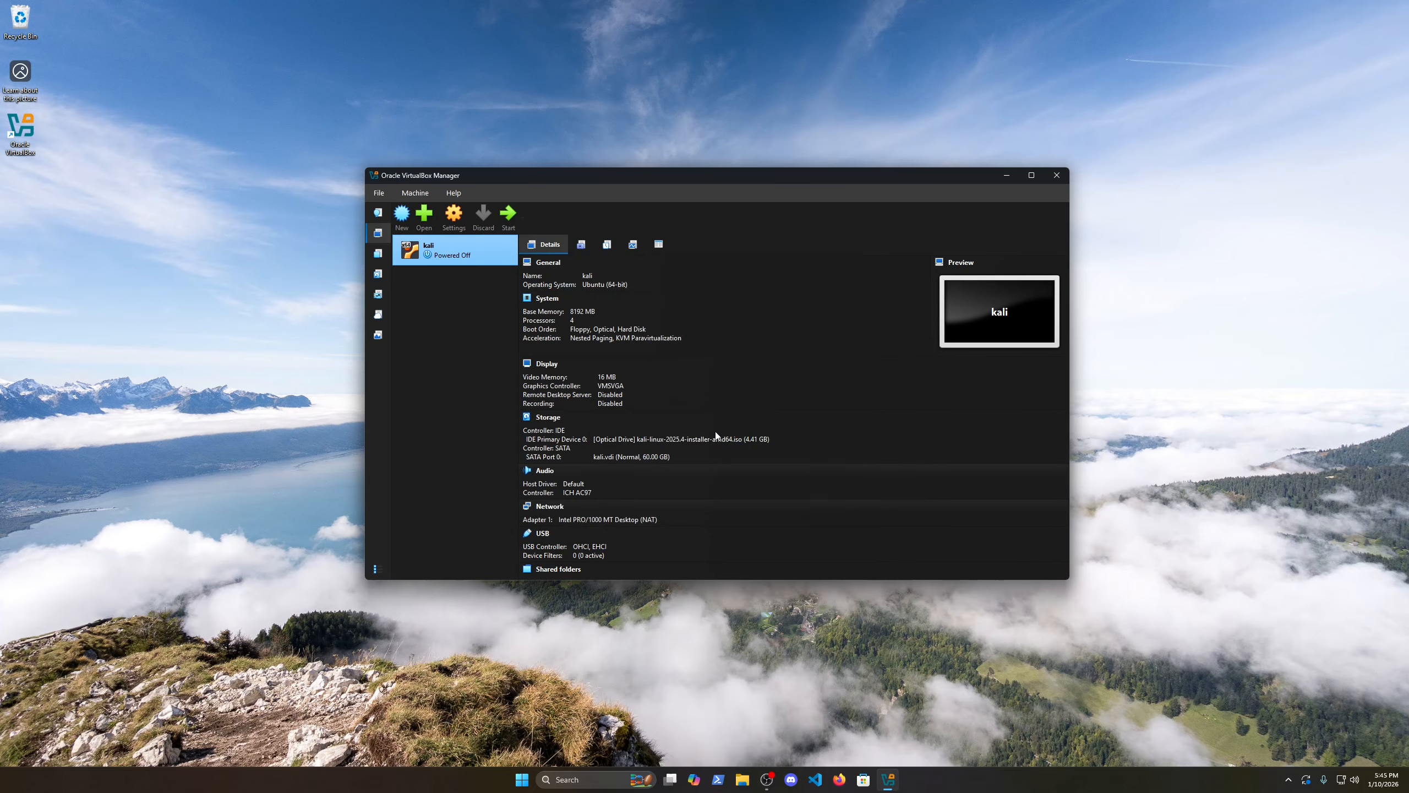
# - Start the kali virtual machine, maximize its window and launch the Graphical install from the Kali installer menu
pyautogui.click(509, 216)
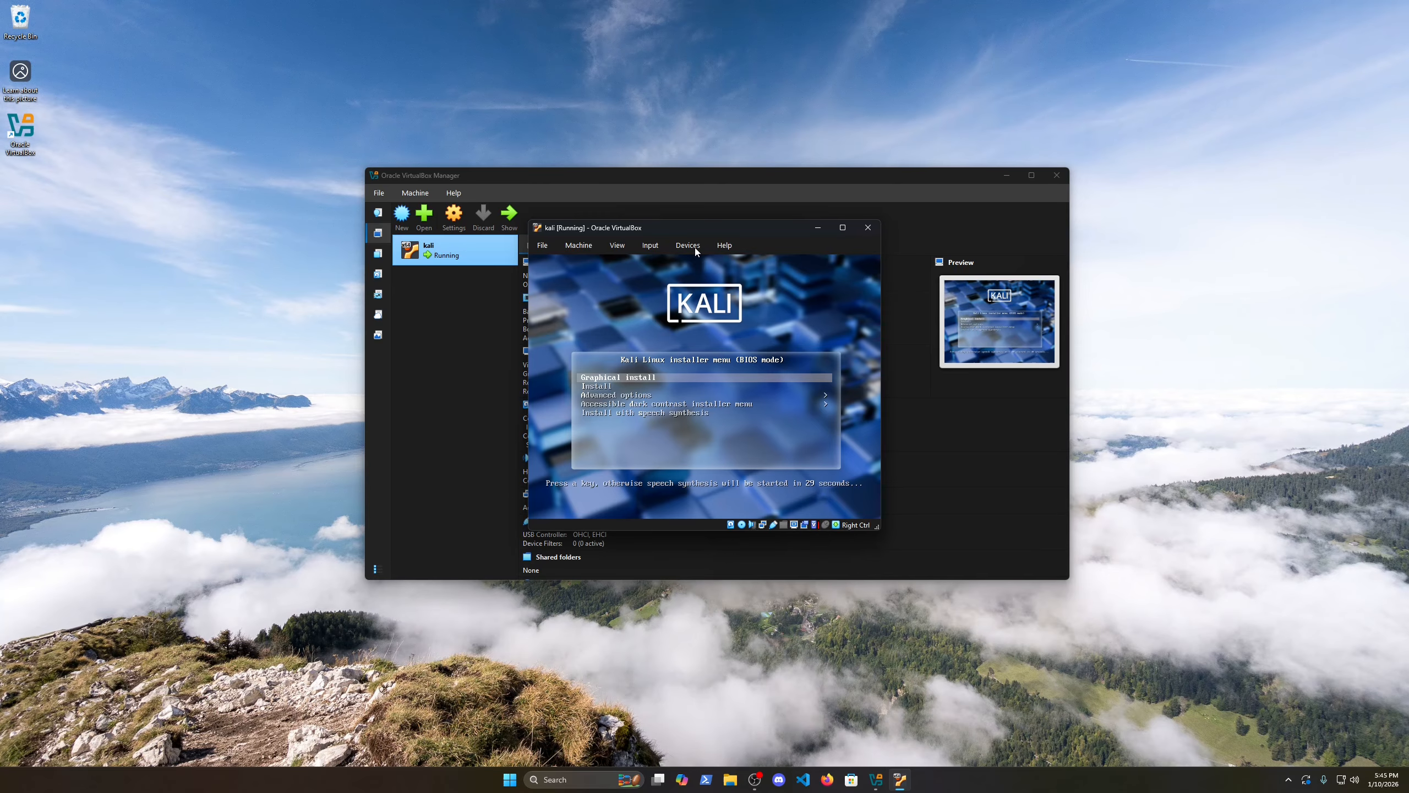
pyautogui.click(844, 227)
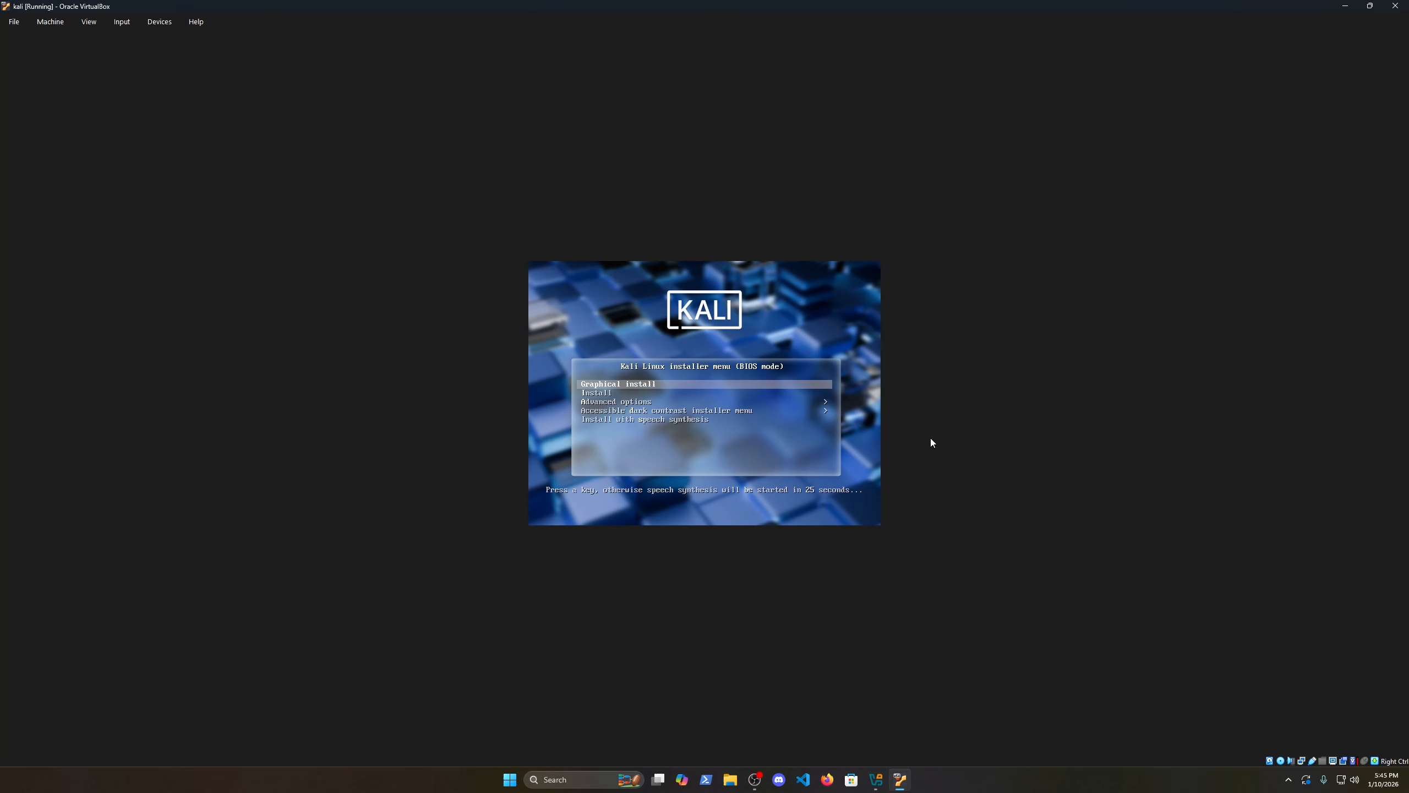
pyautogui.press('Return')
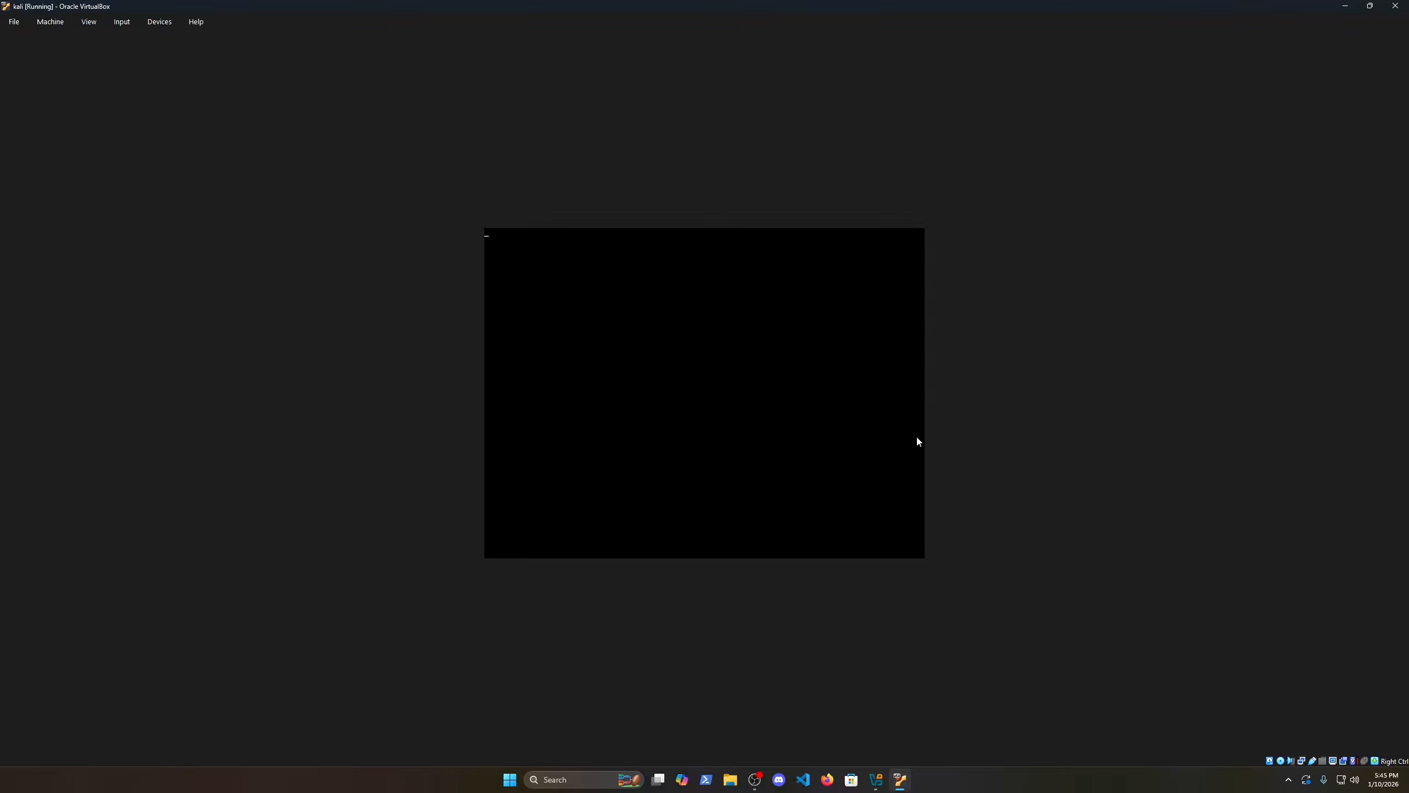